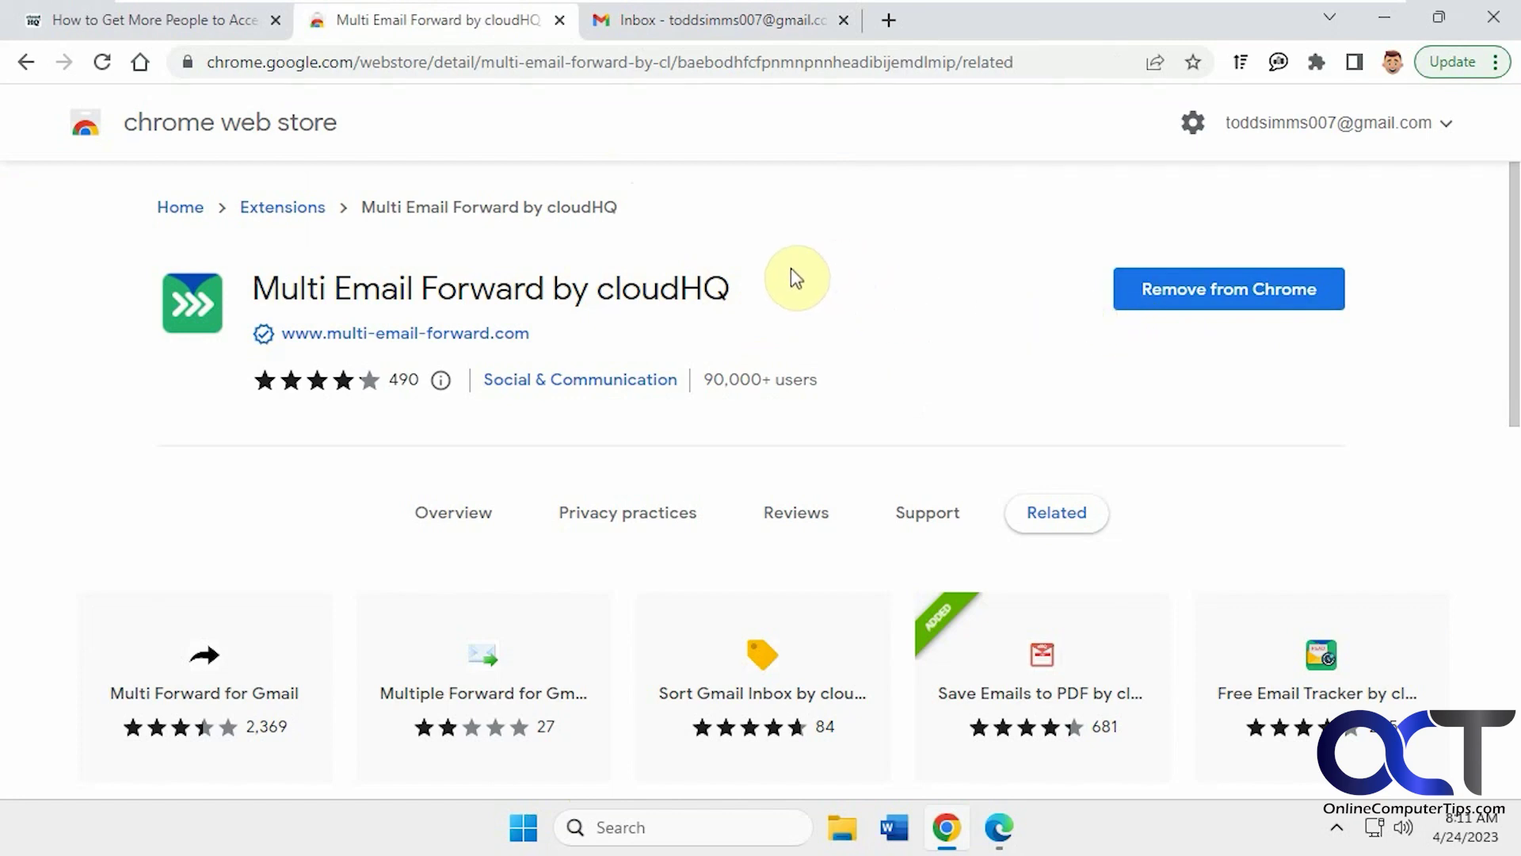
Switch from the Chrome Web Store page to the Gmail Inbox browser tab.
left_click(743, 22)
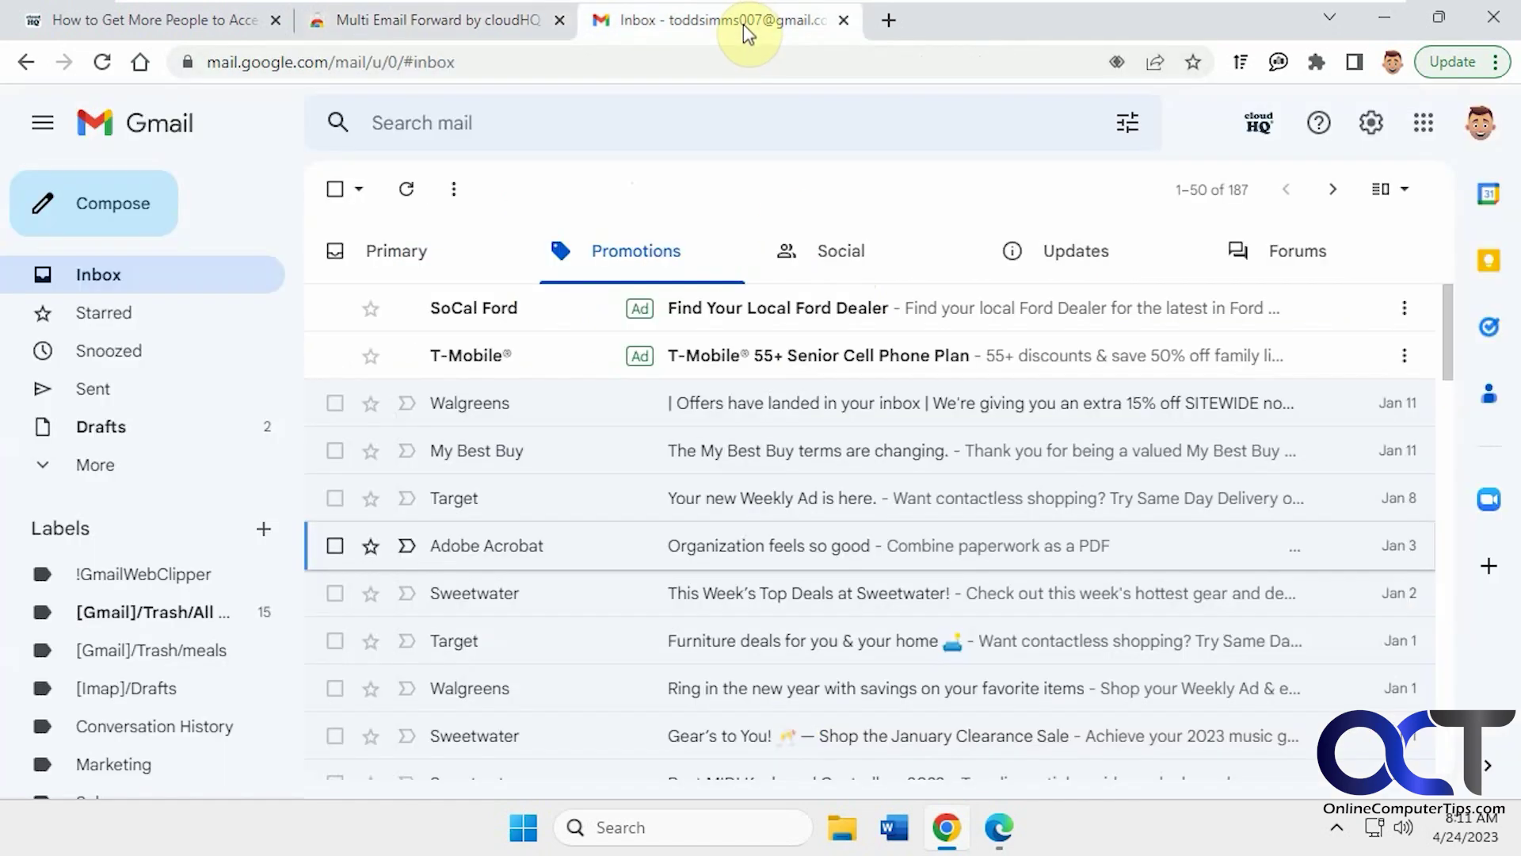
left_click(1265, 131)
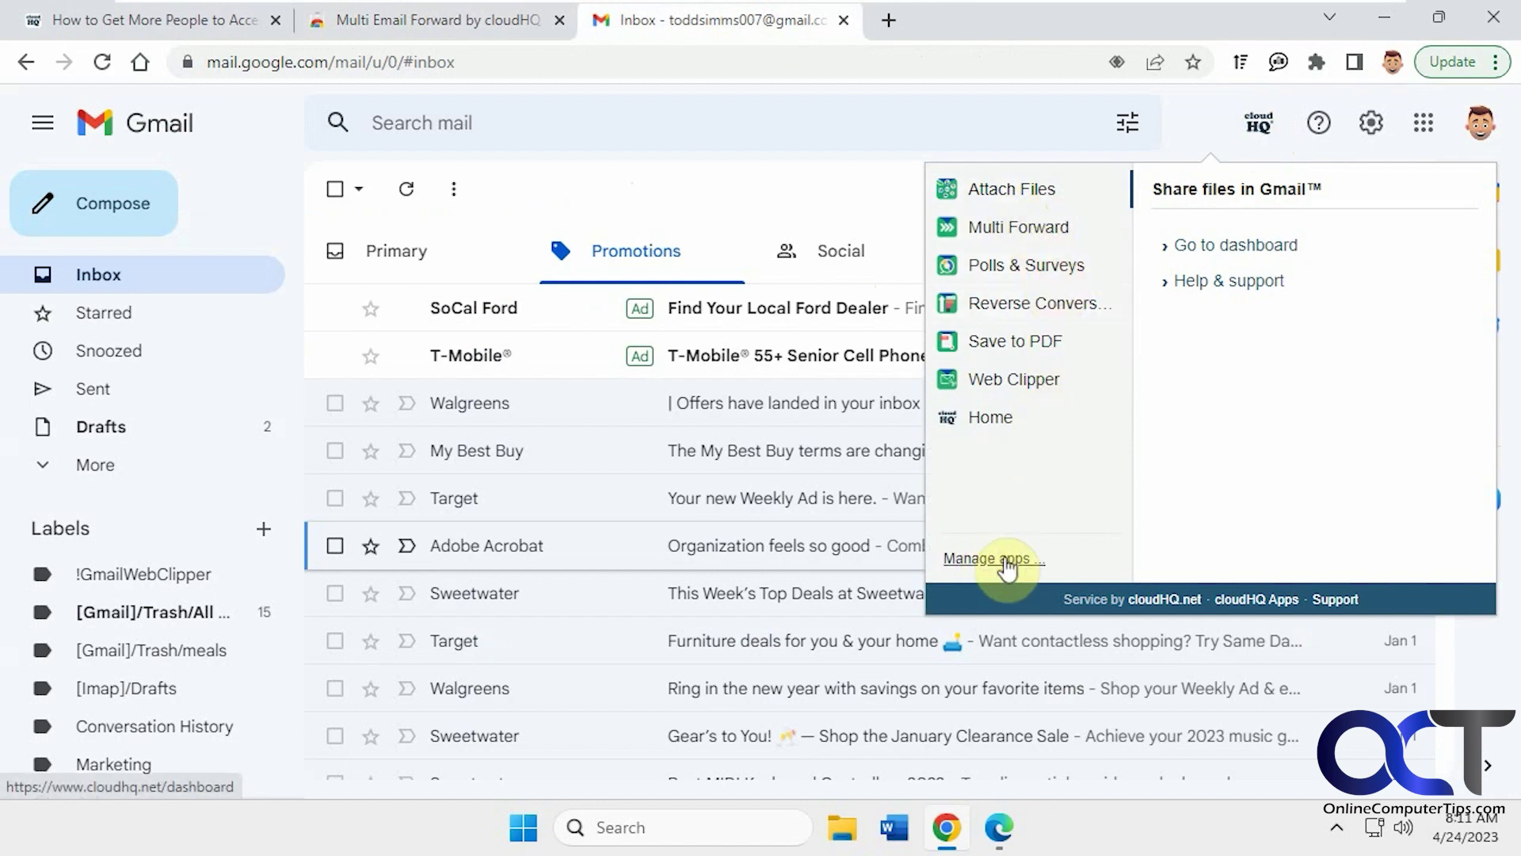
left_click(1006, 561)
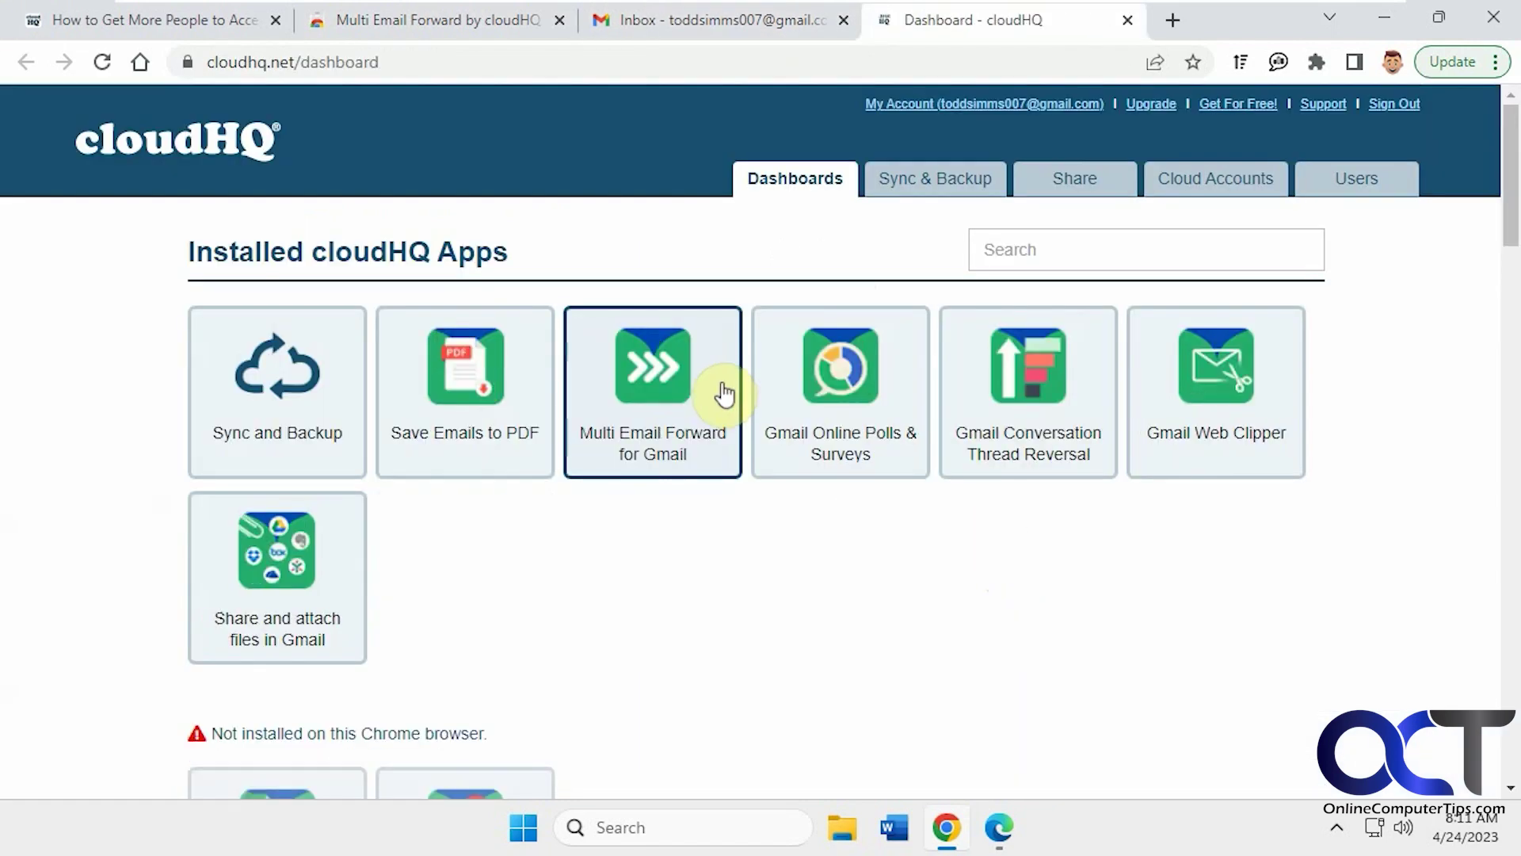
scroll(628, 404, "down", 5)
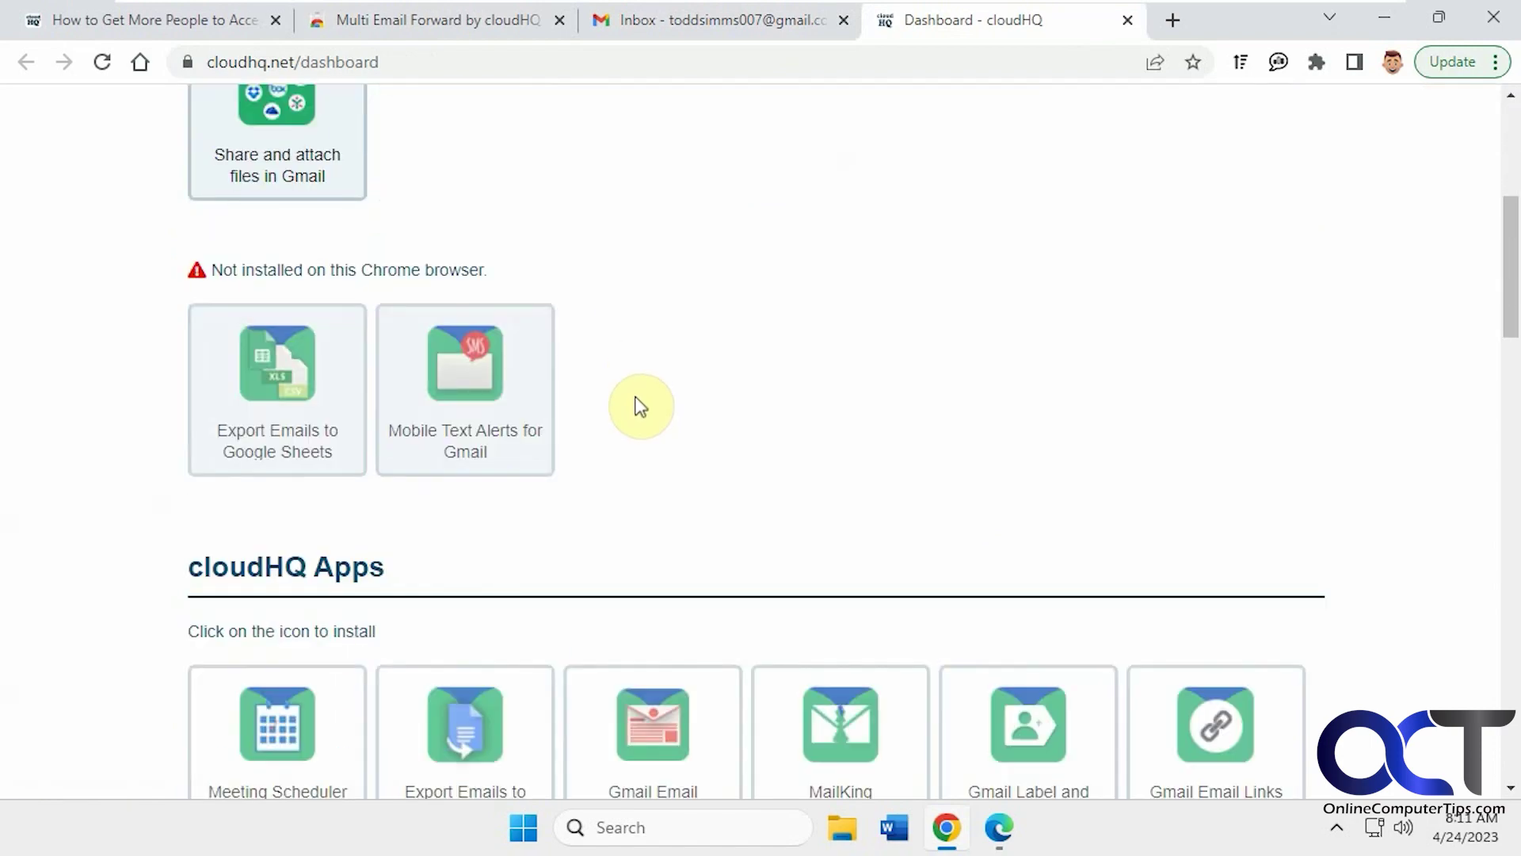
scroll(634, 407, "down", 12)
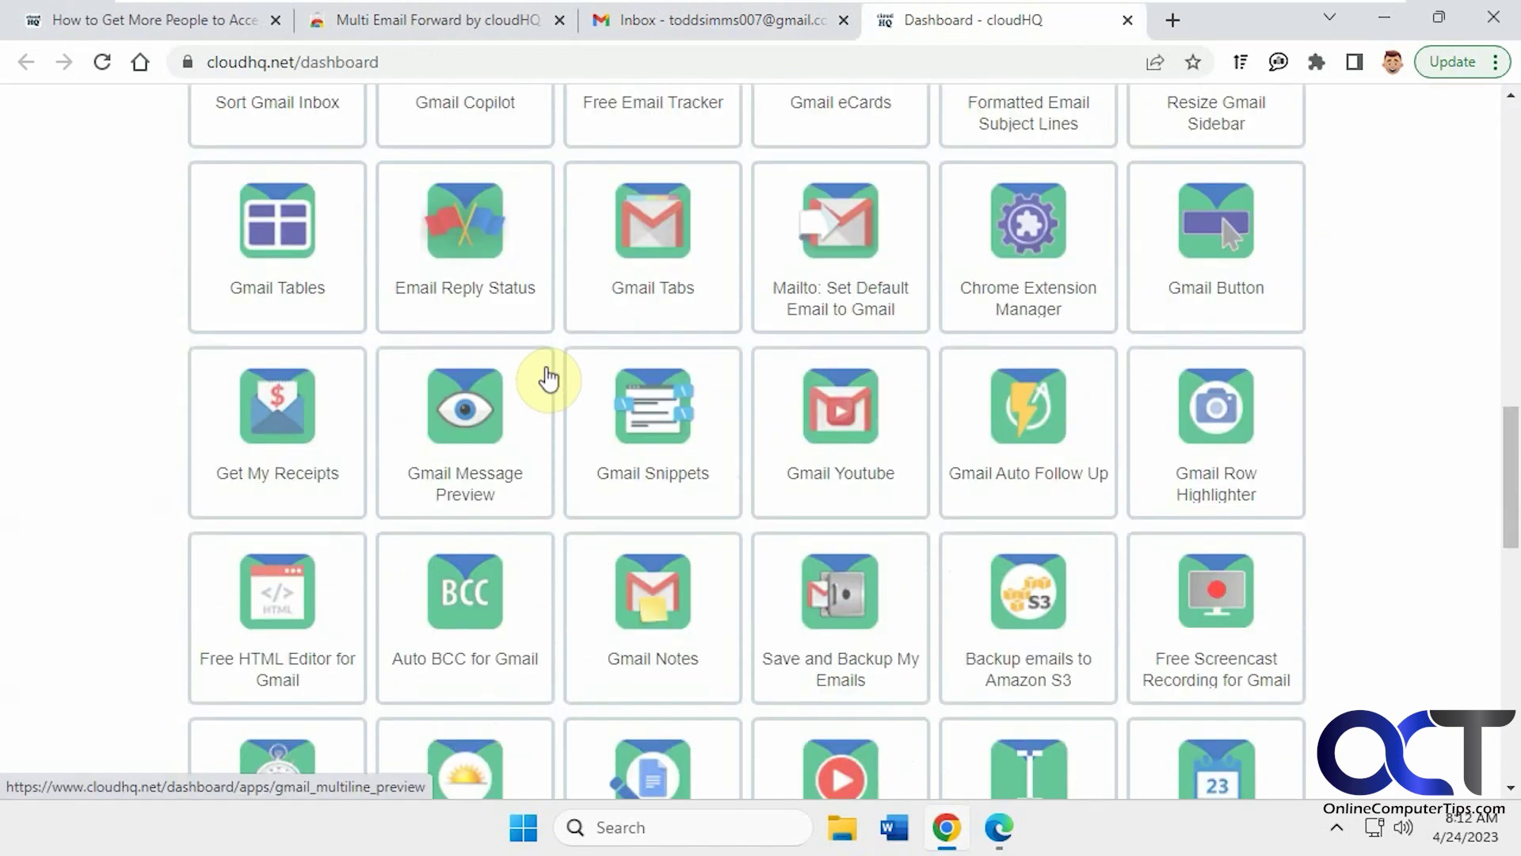
scroll(548, 379, "down", 12)
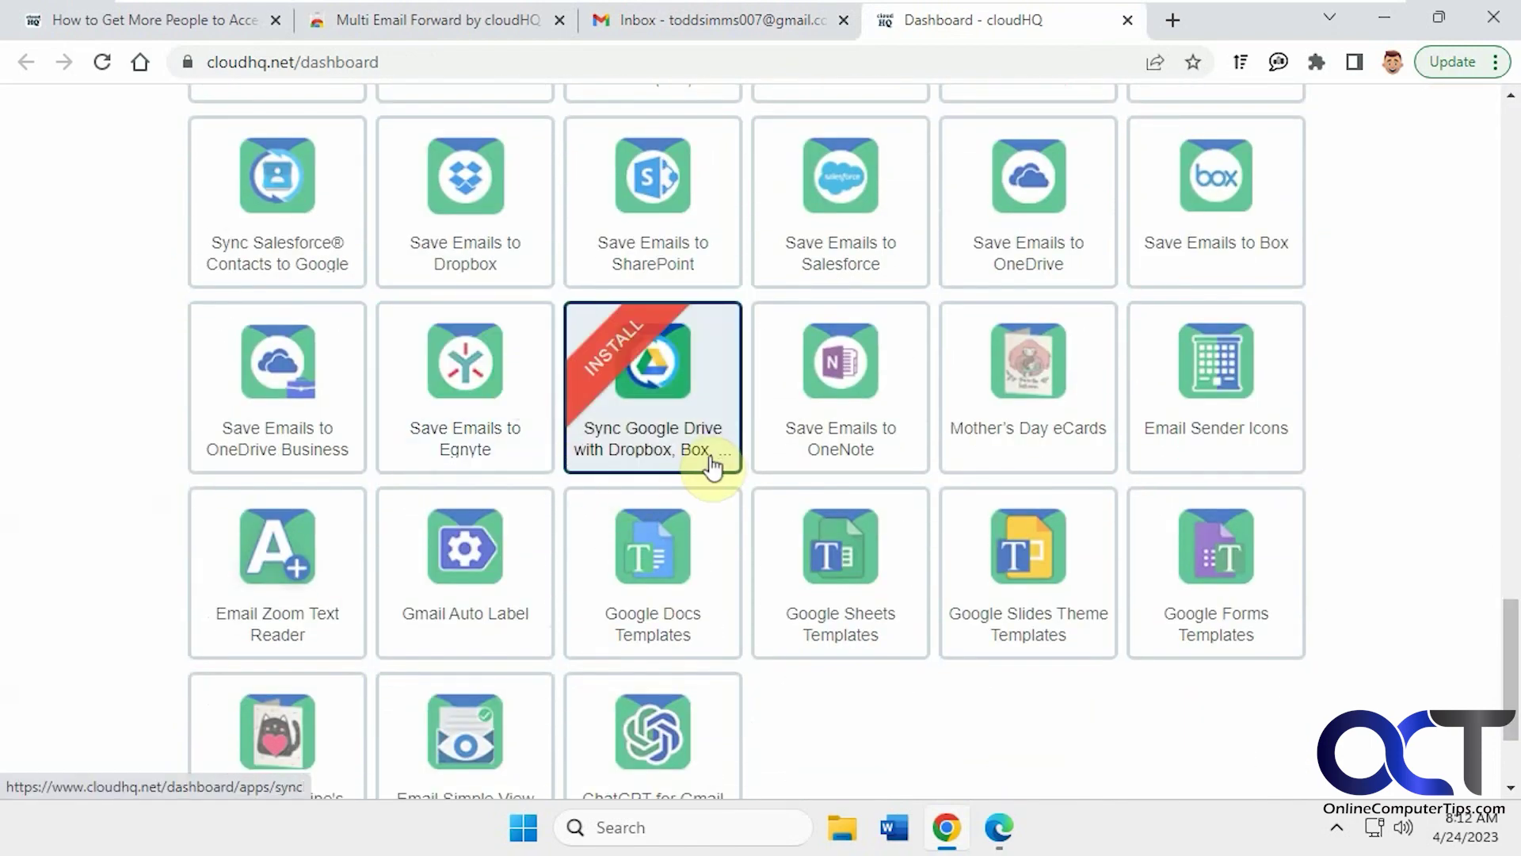
scroll(713, 467, "up", 3)
left_click(1128, 20)
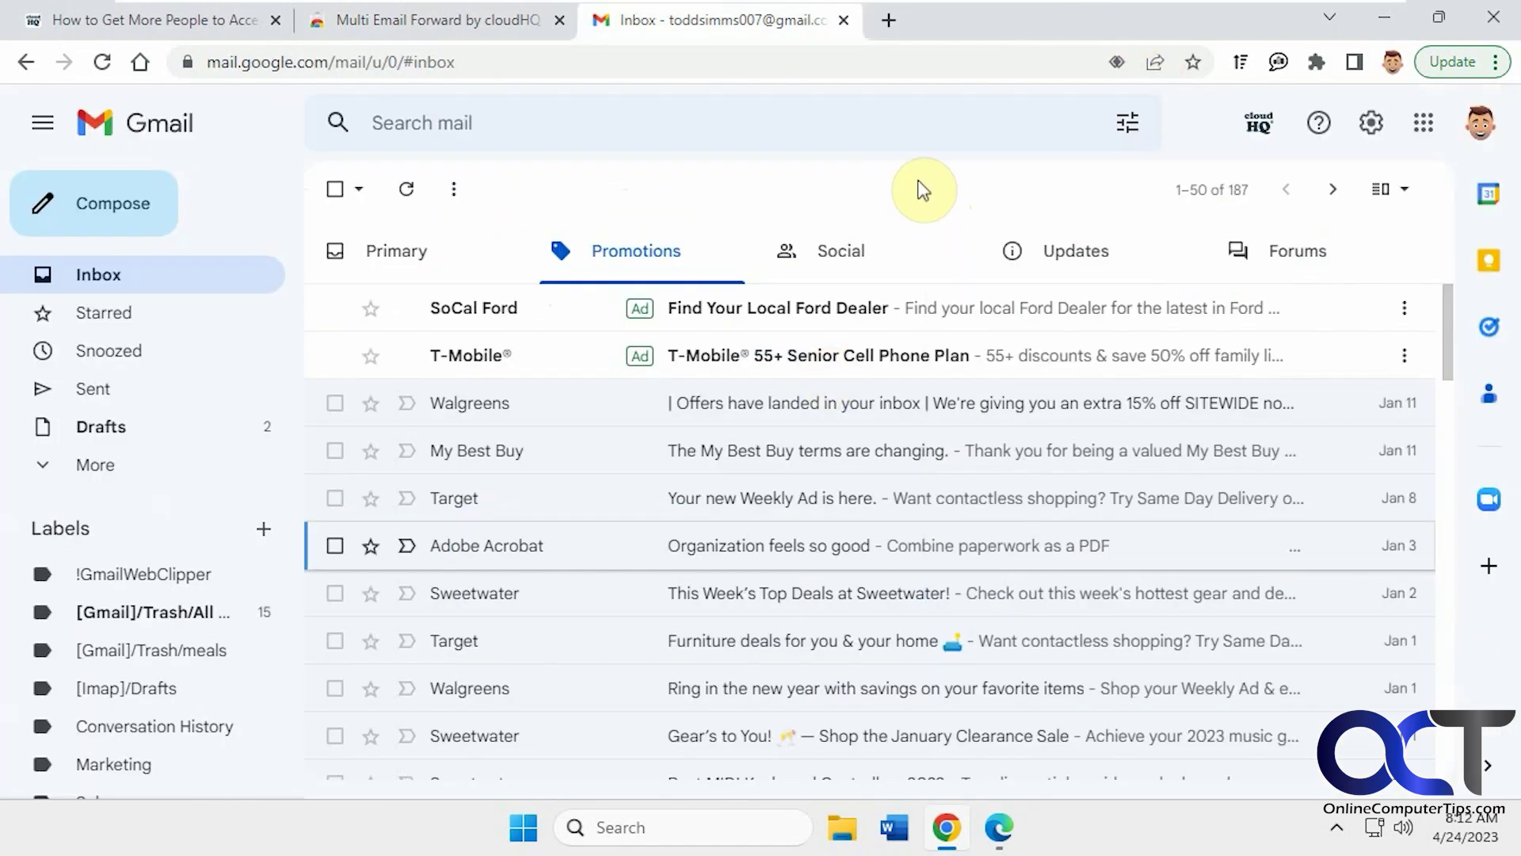
Pin the Multi Email Forward extension to the Chrome toolbar.
left_click(1316, 62)
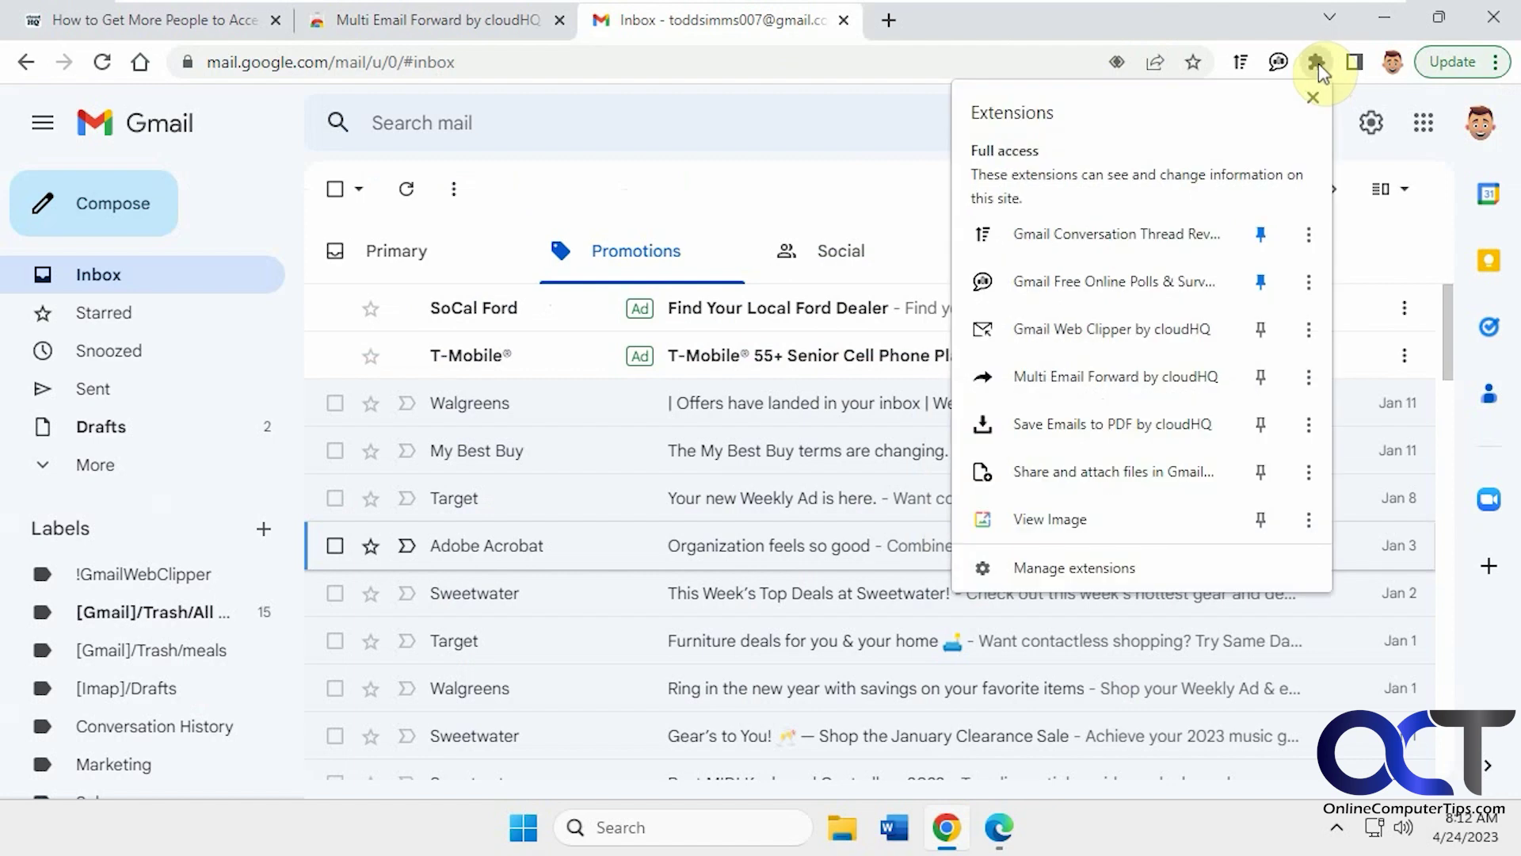
left_click(1260, 377)
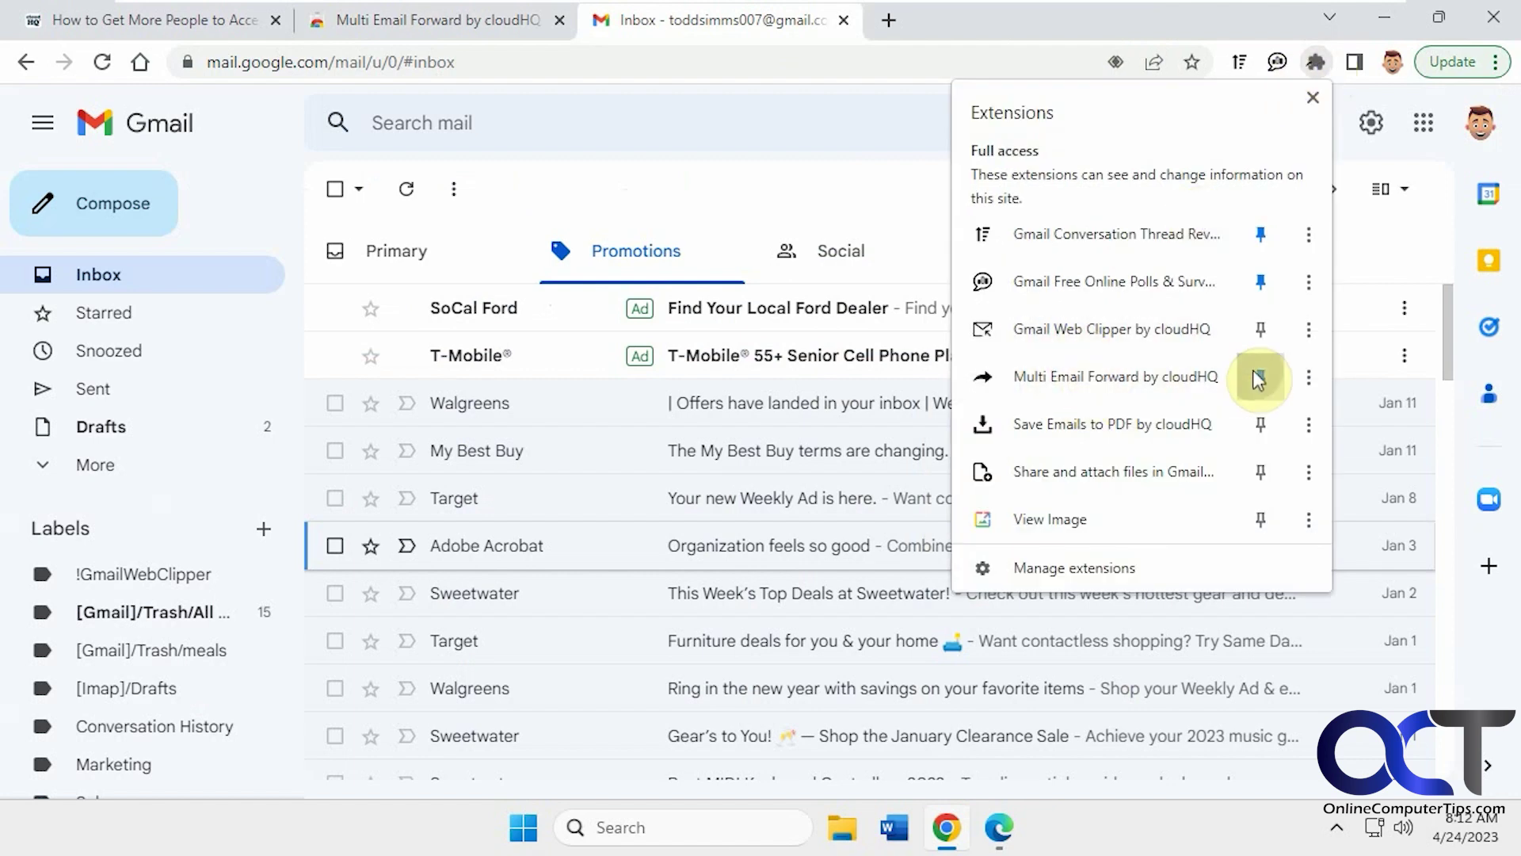
left_click(1255, 35)
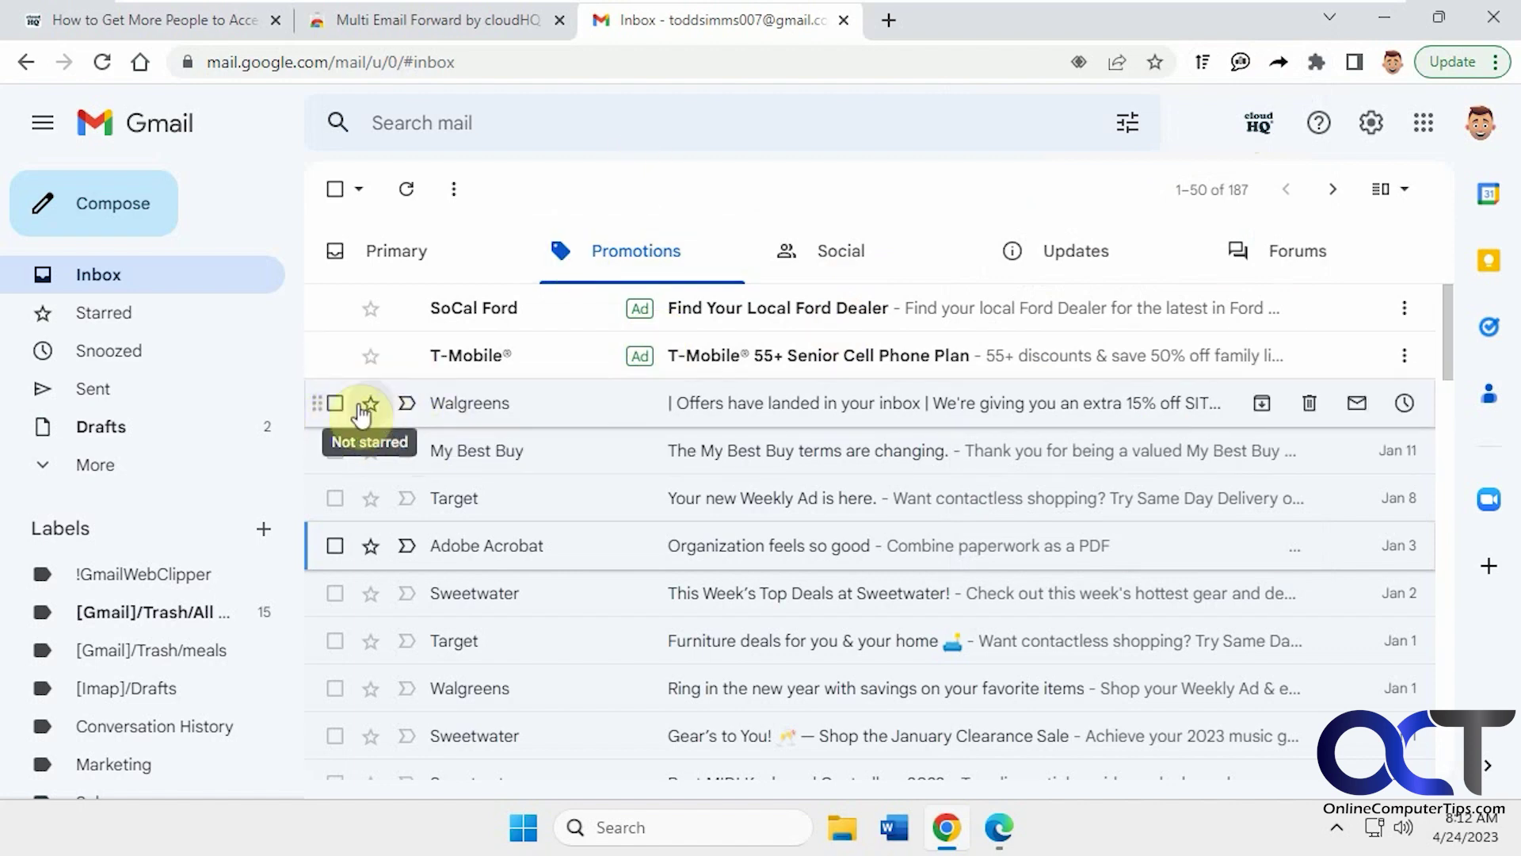
Select the Walgreens, My Best Buy, Target and Adobe Acrobat emails for Multi Email Forward.
left_click(334, 404)
left_click(334, 450)
left_click(335, 499)
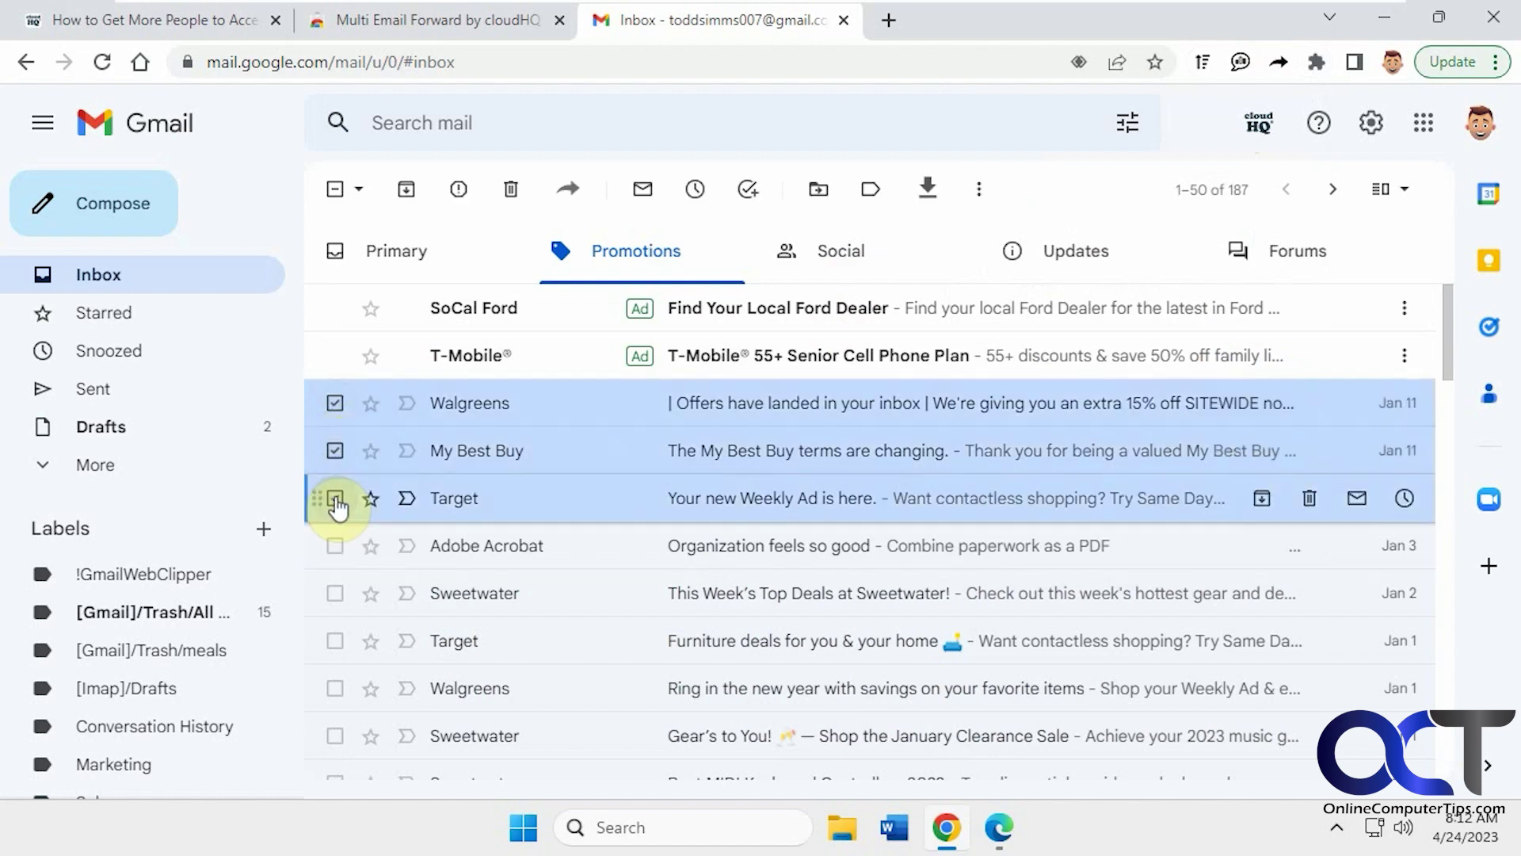
left_click(335, 546)
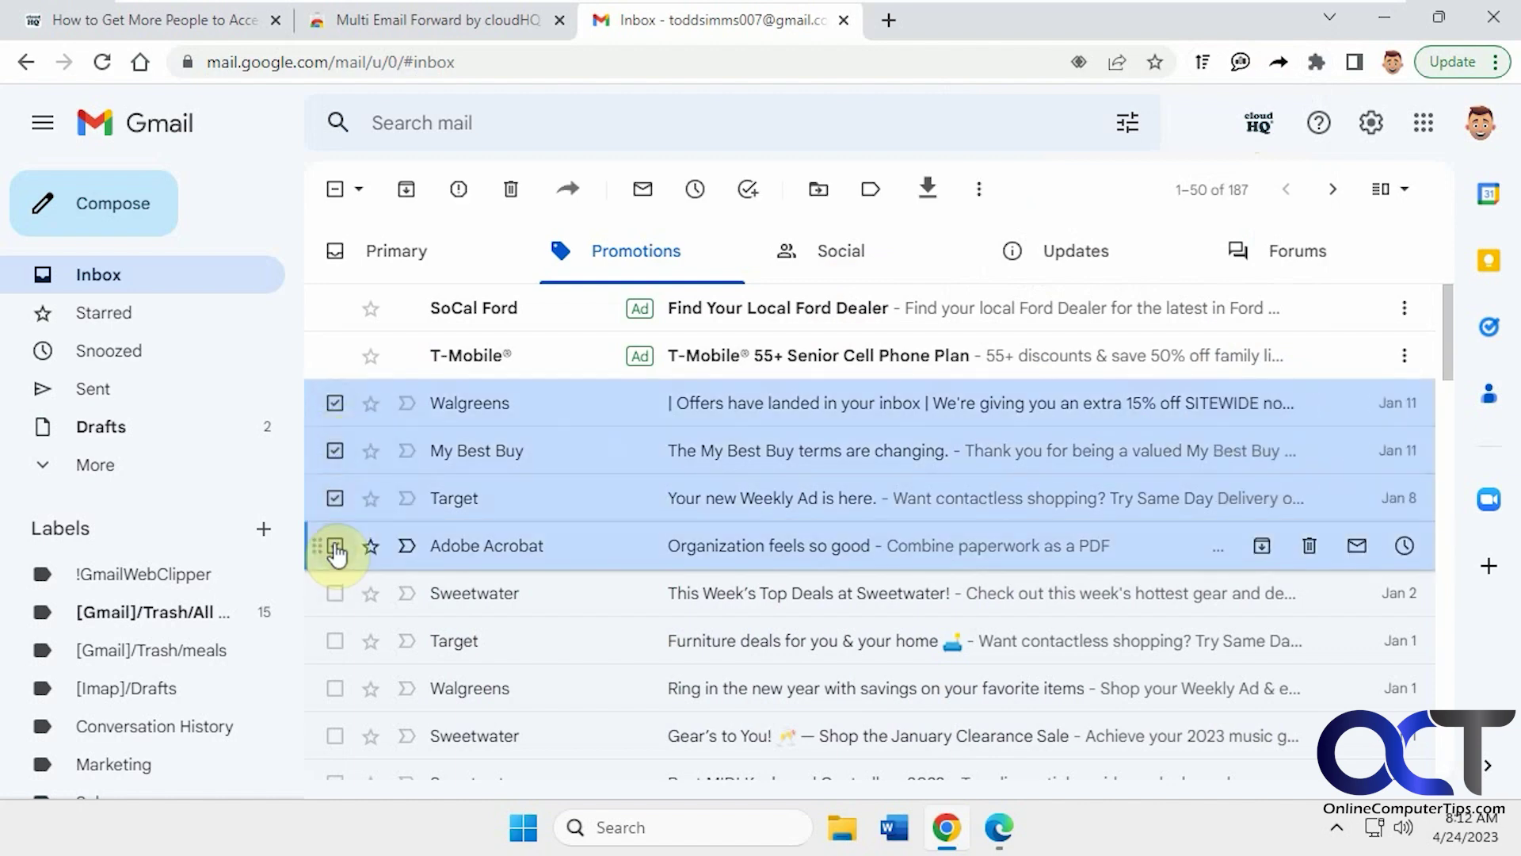
left_click(570, 191)
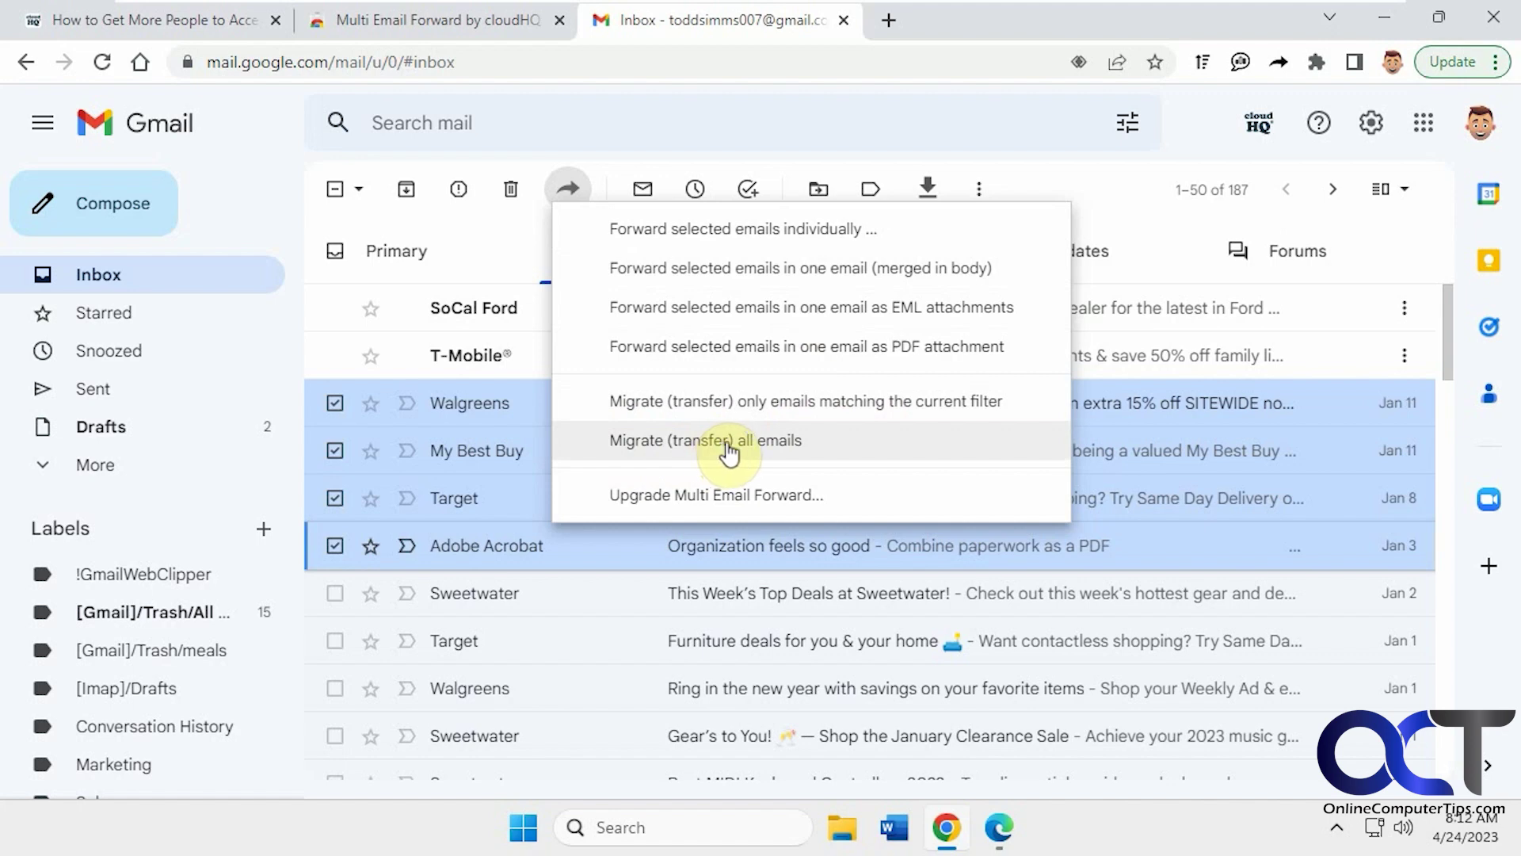
Forward the four emails individually to the suggested contact and check the queue status.
left_click(748, 236)
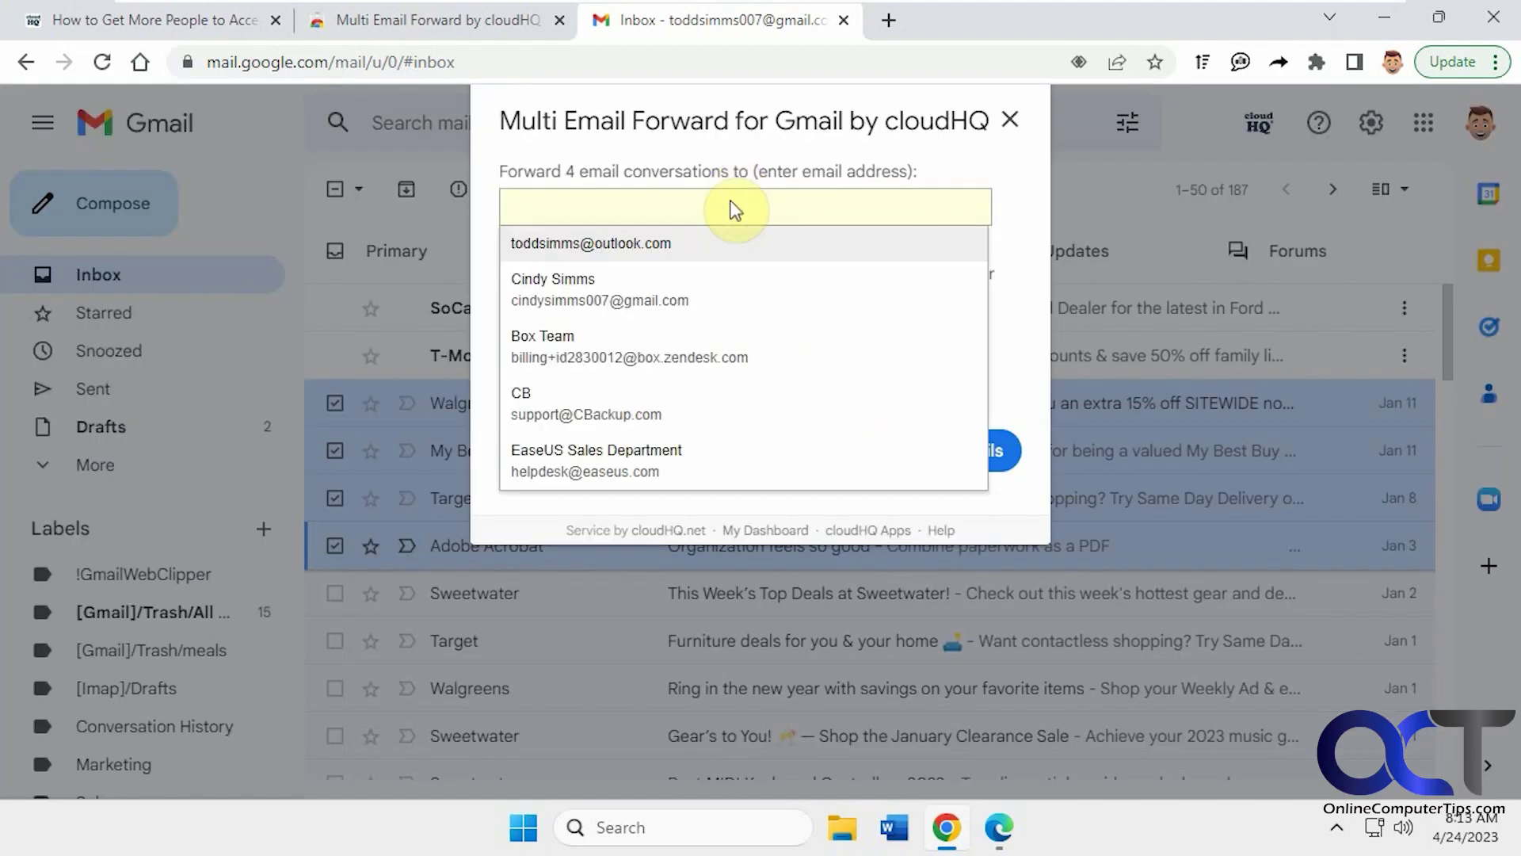
type("cind")
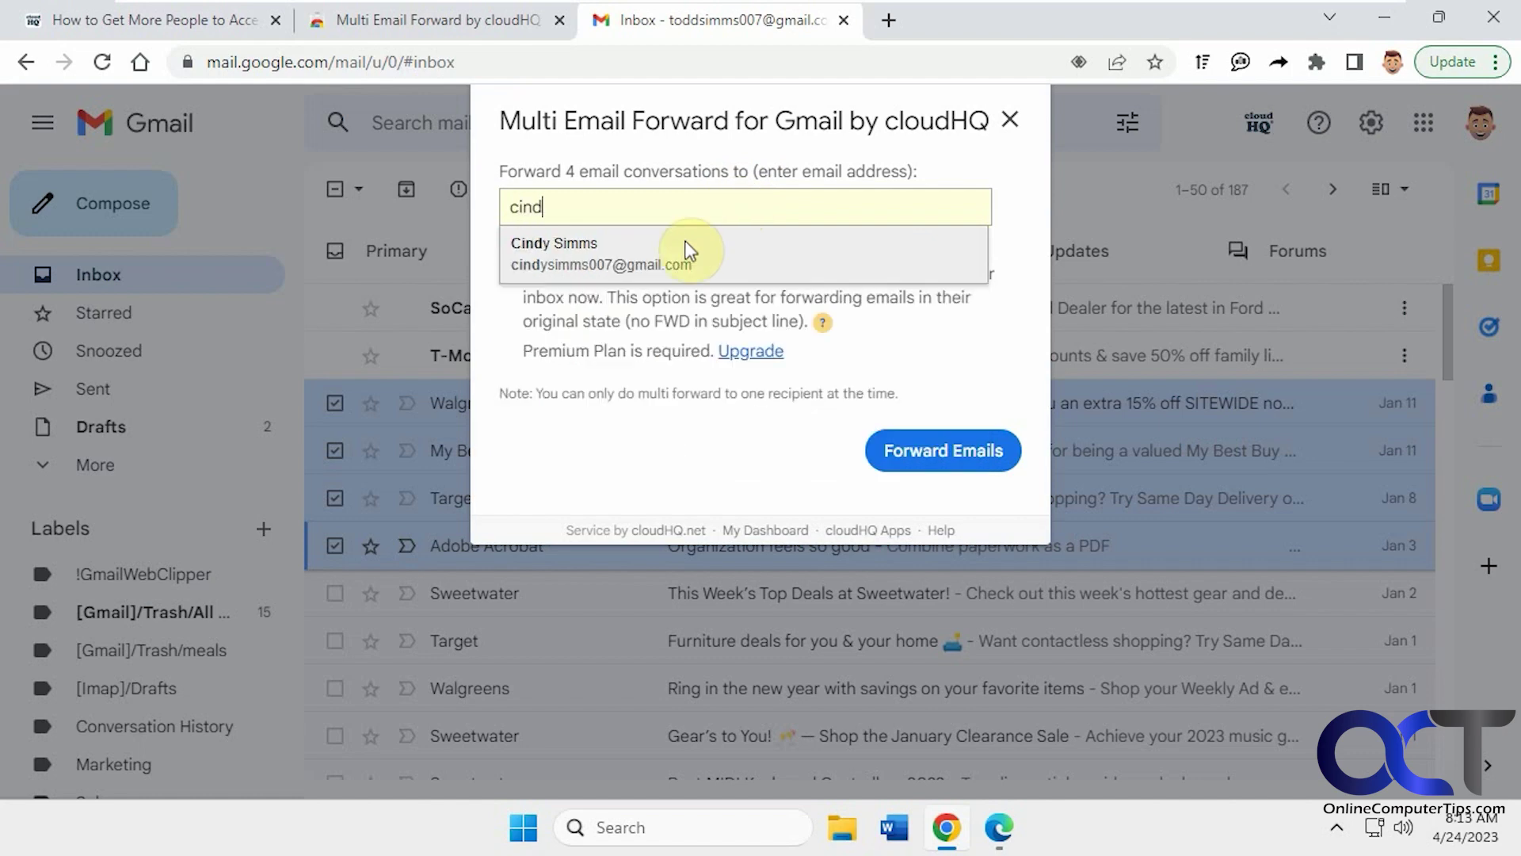
left_click(688, 252)
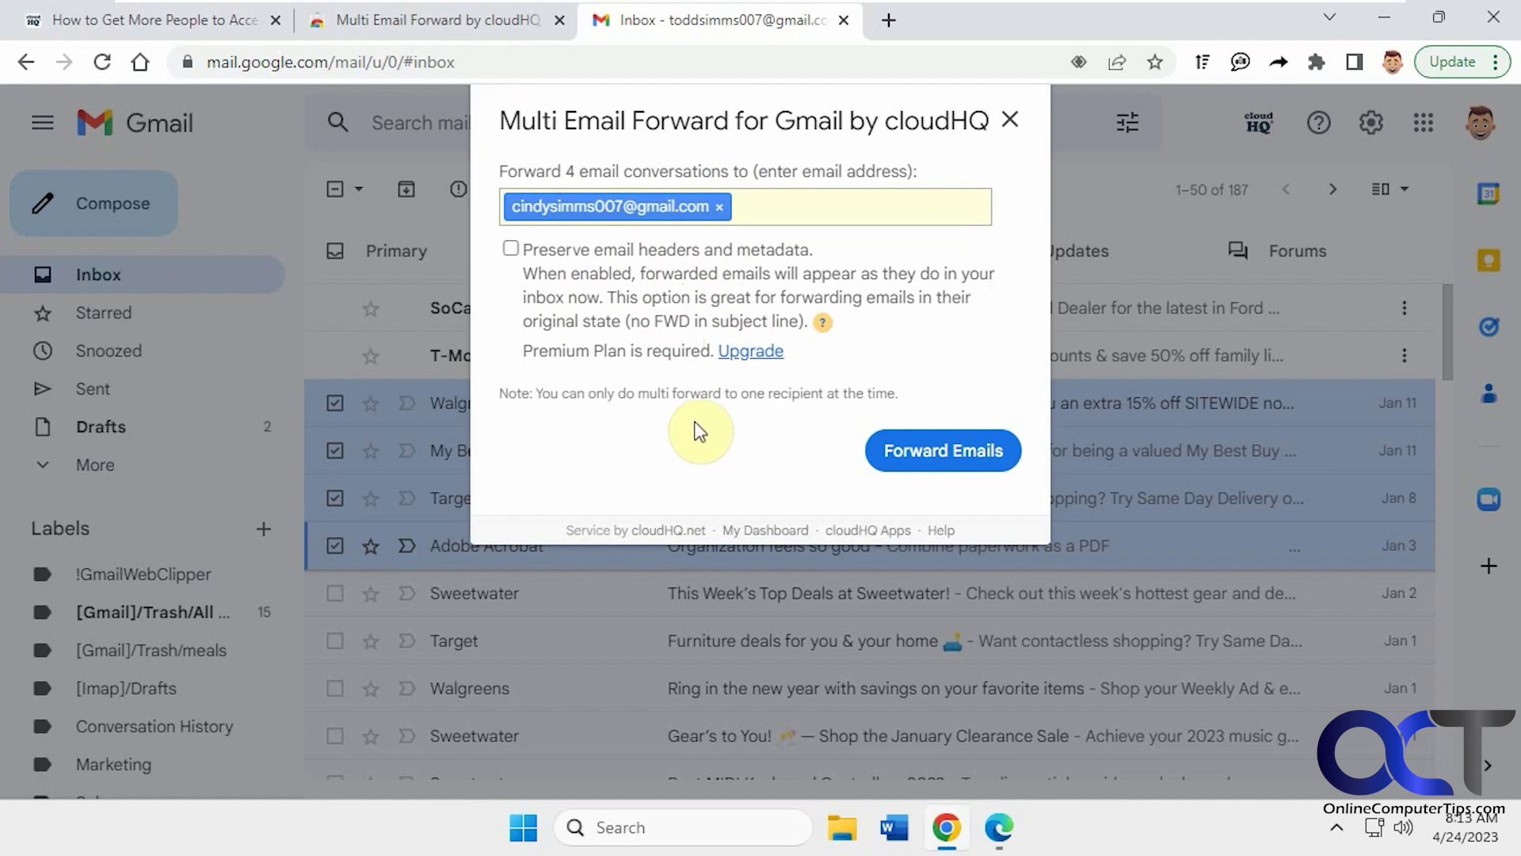
left_click(937, 450)
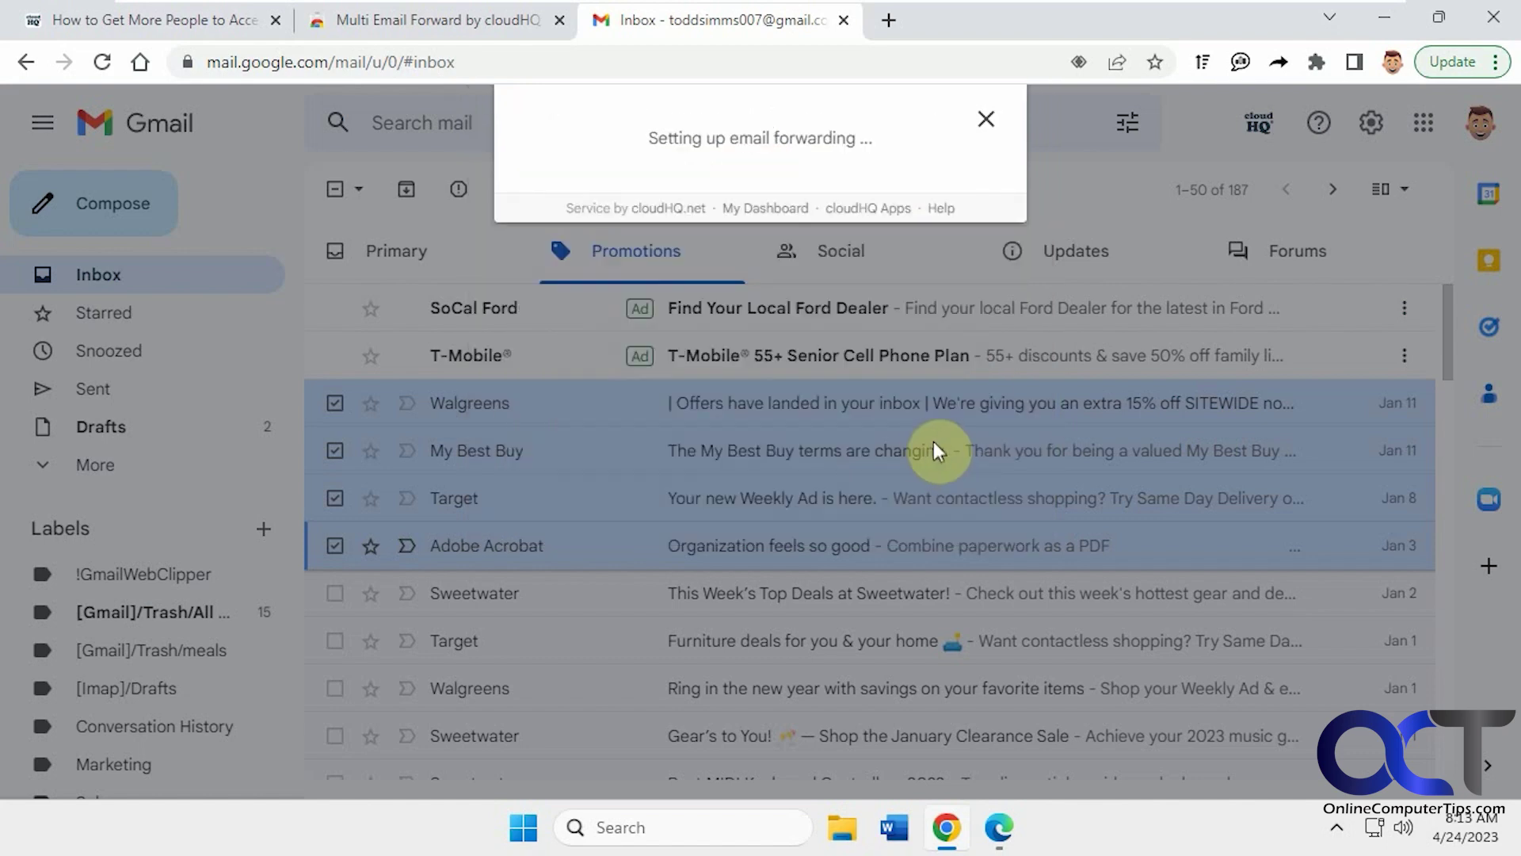
left_click(1278, 64)
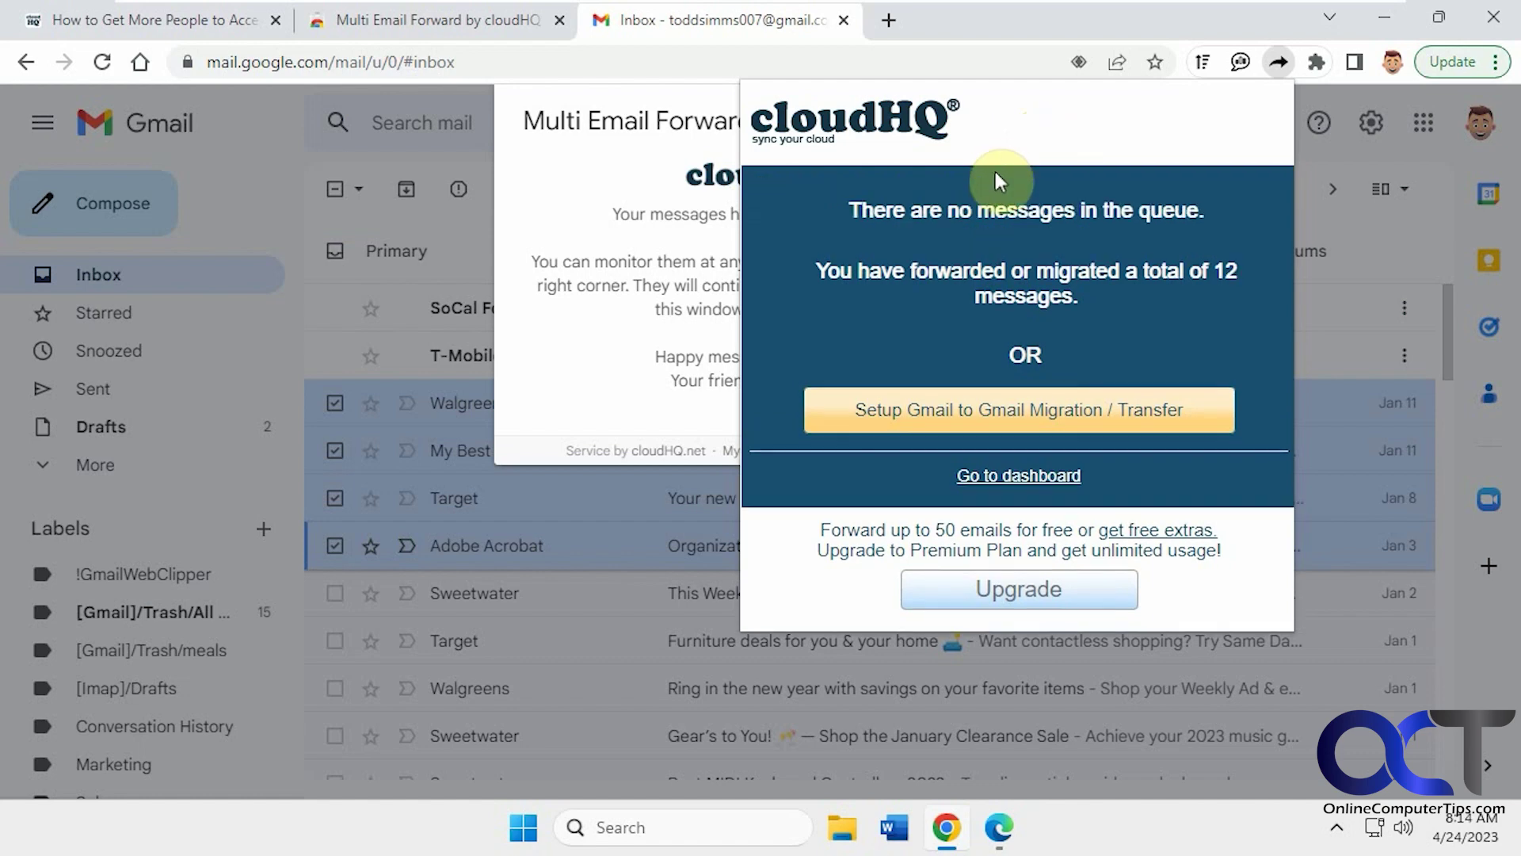
Close the cloudHQ forwarding status summary and the forwarding confirmation dialog.
left_click(523, 240)
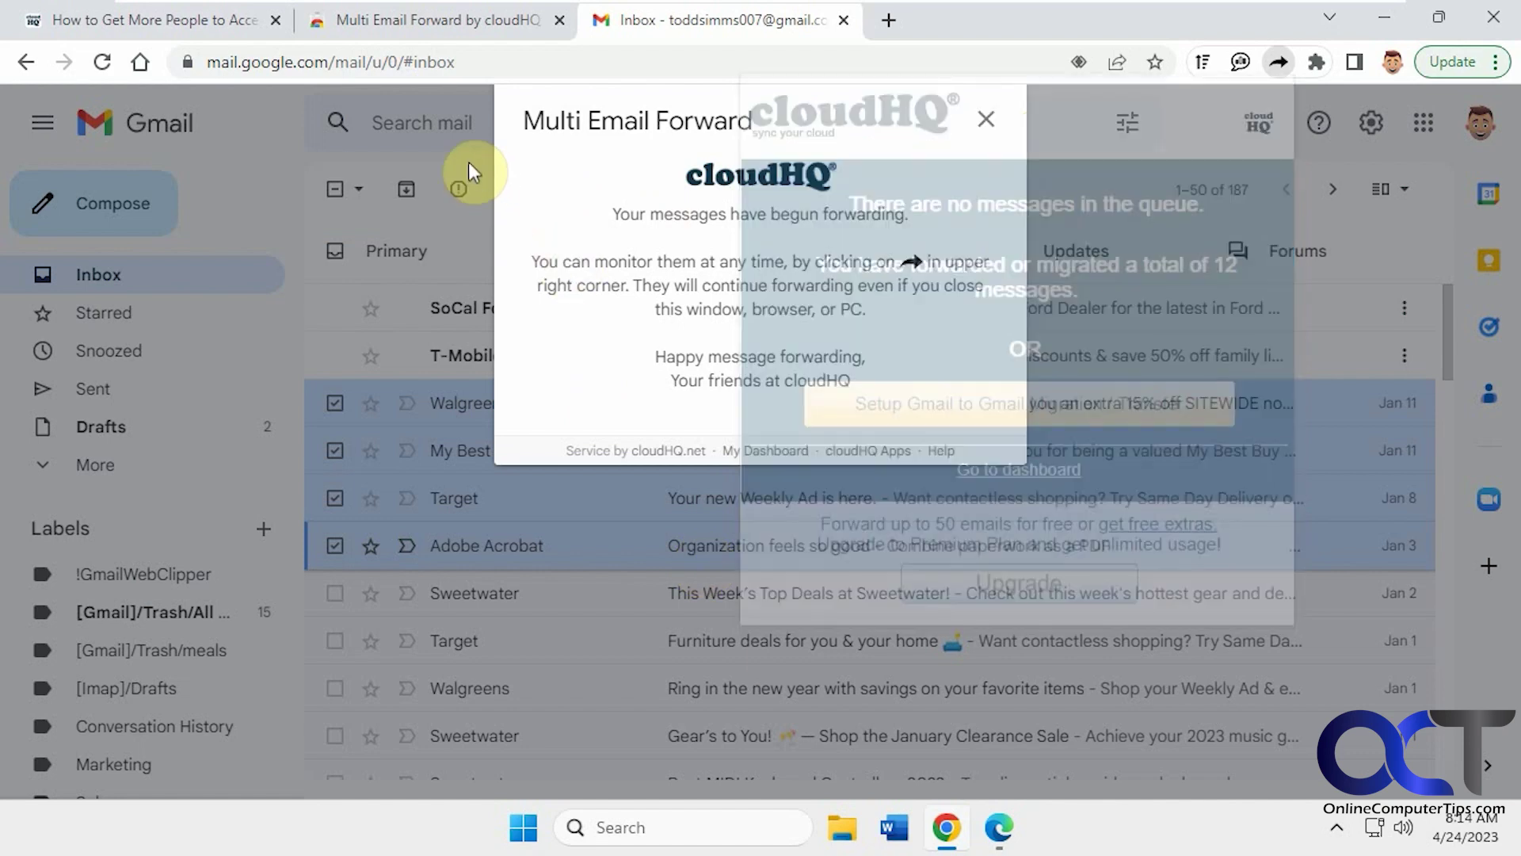
left_click(986, 119)
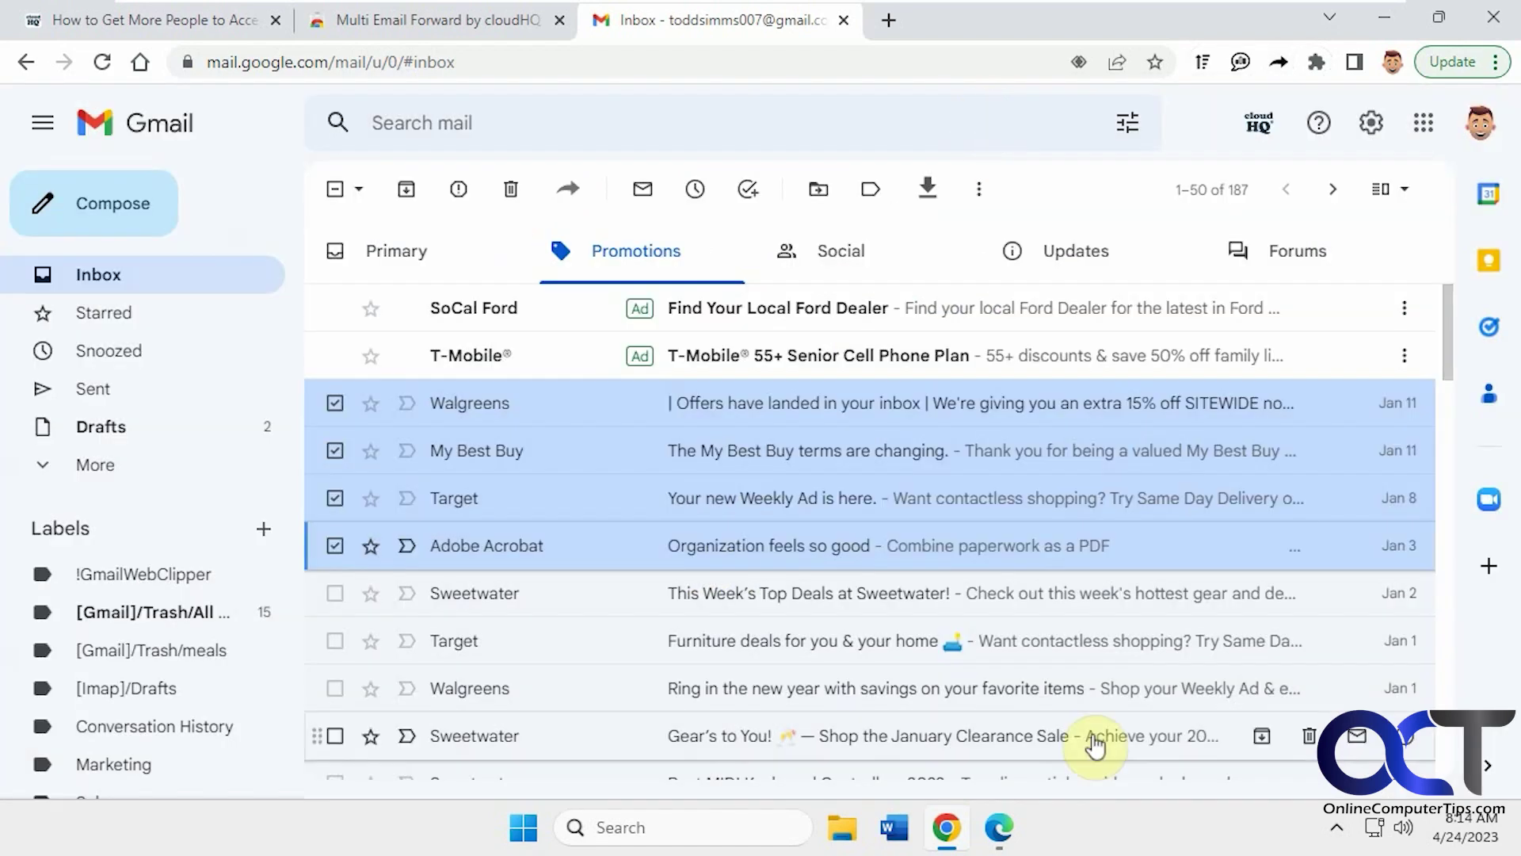
Check the recipient's inbox in the other browser, then return to the sender's Gmail window.
left_click(1002, 829)
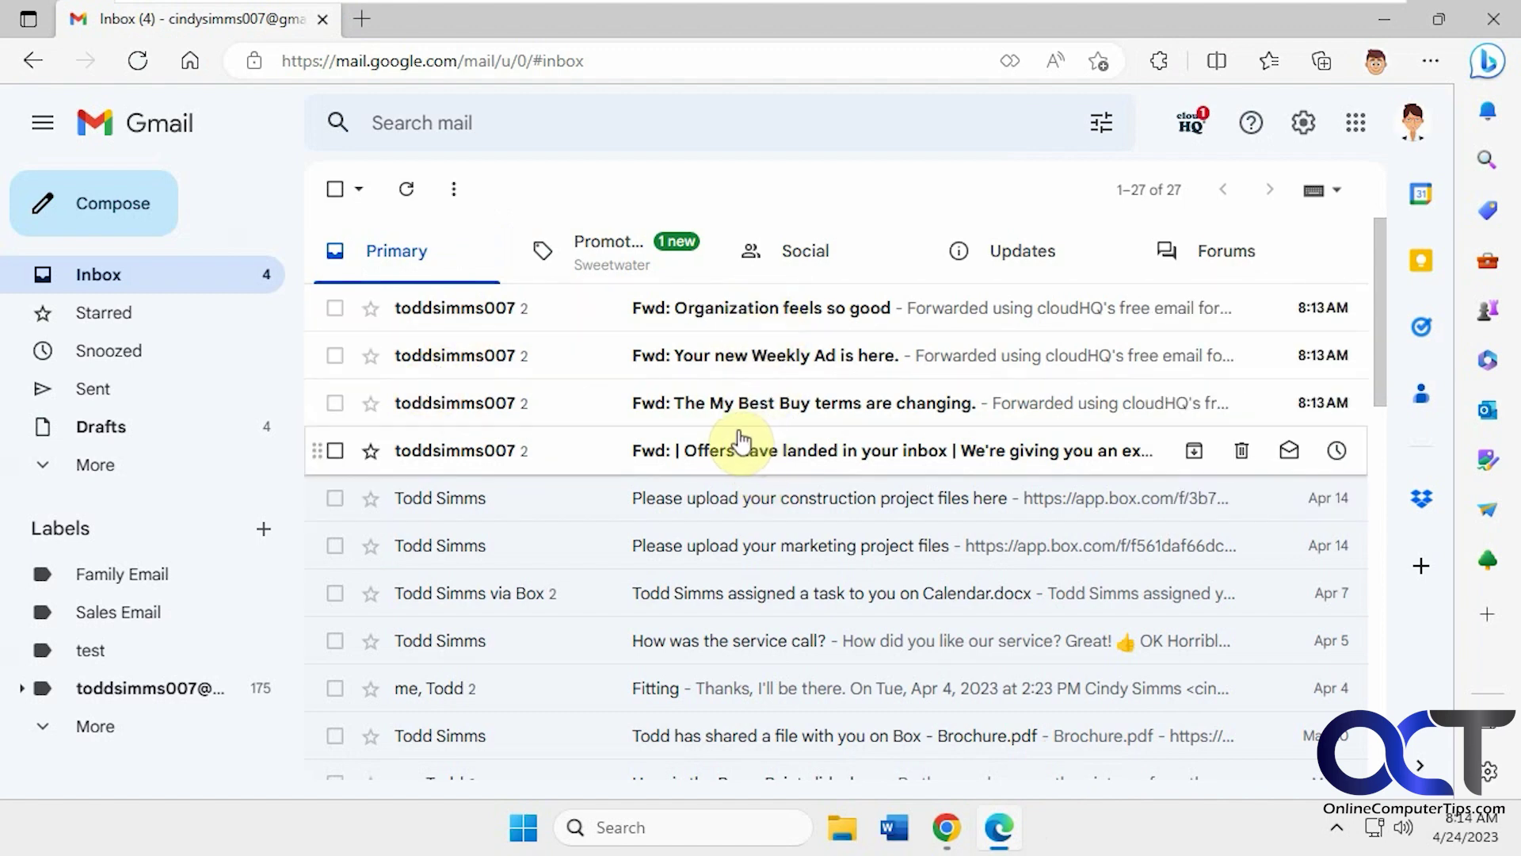
left_click(947, 827)
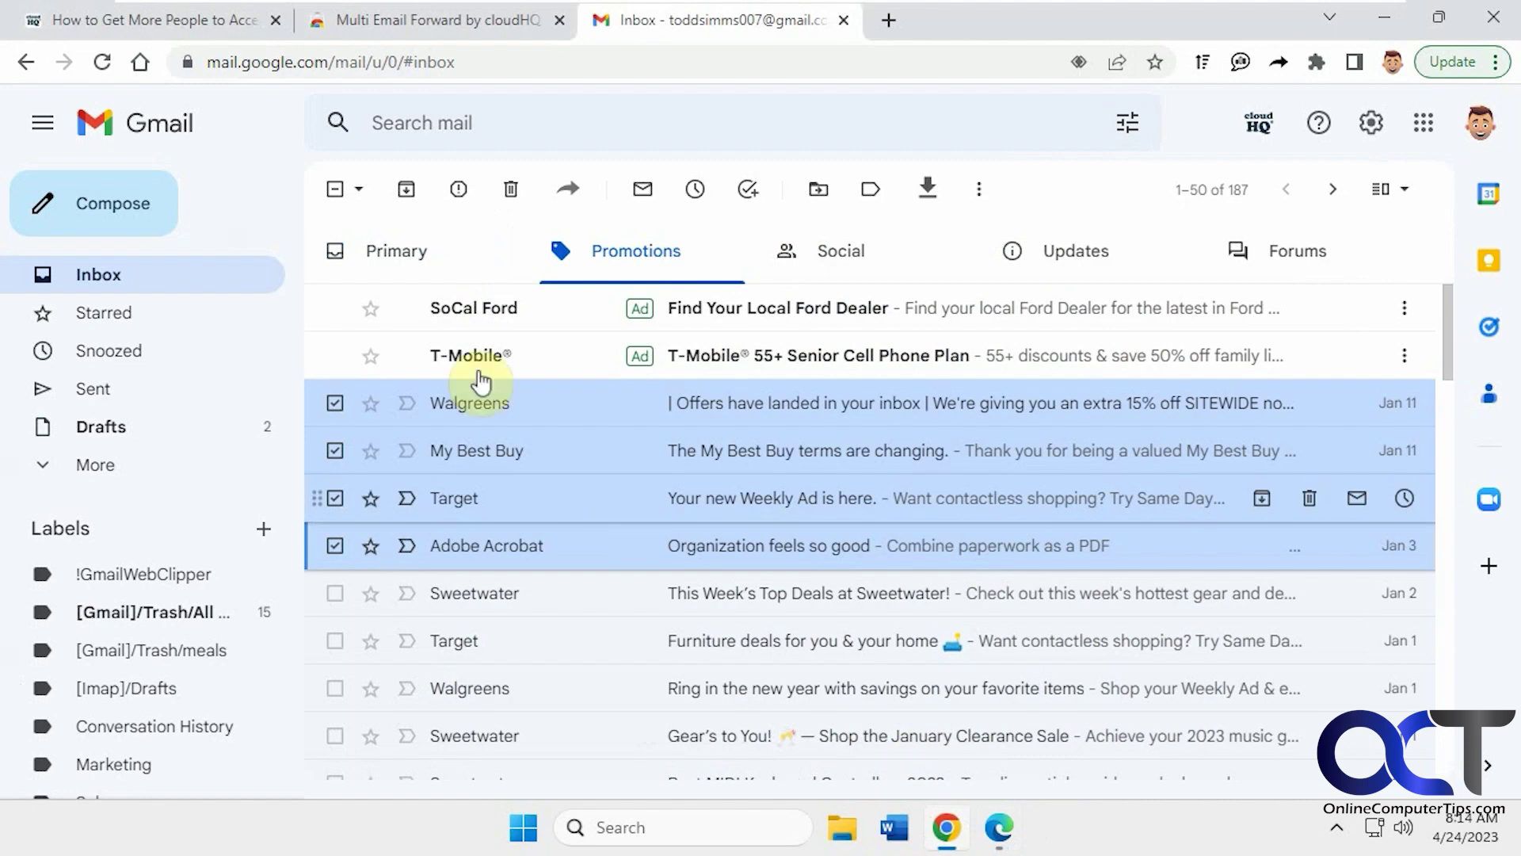
Send the four emails merged into one message body to the suggested contact.
left_click(567, 193)
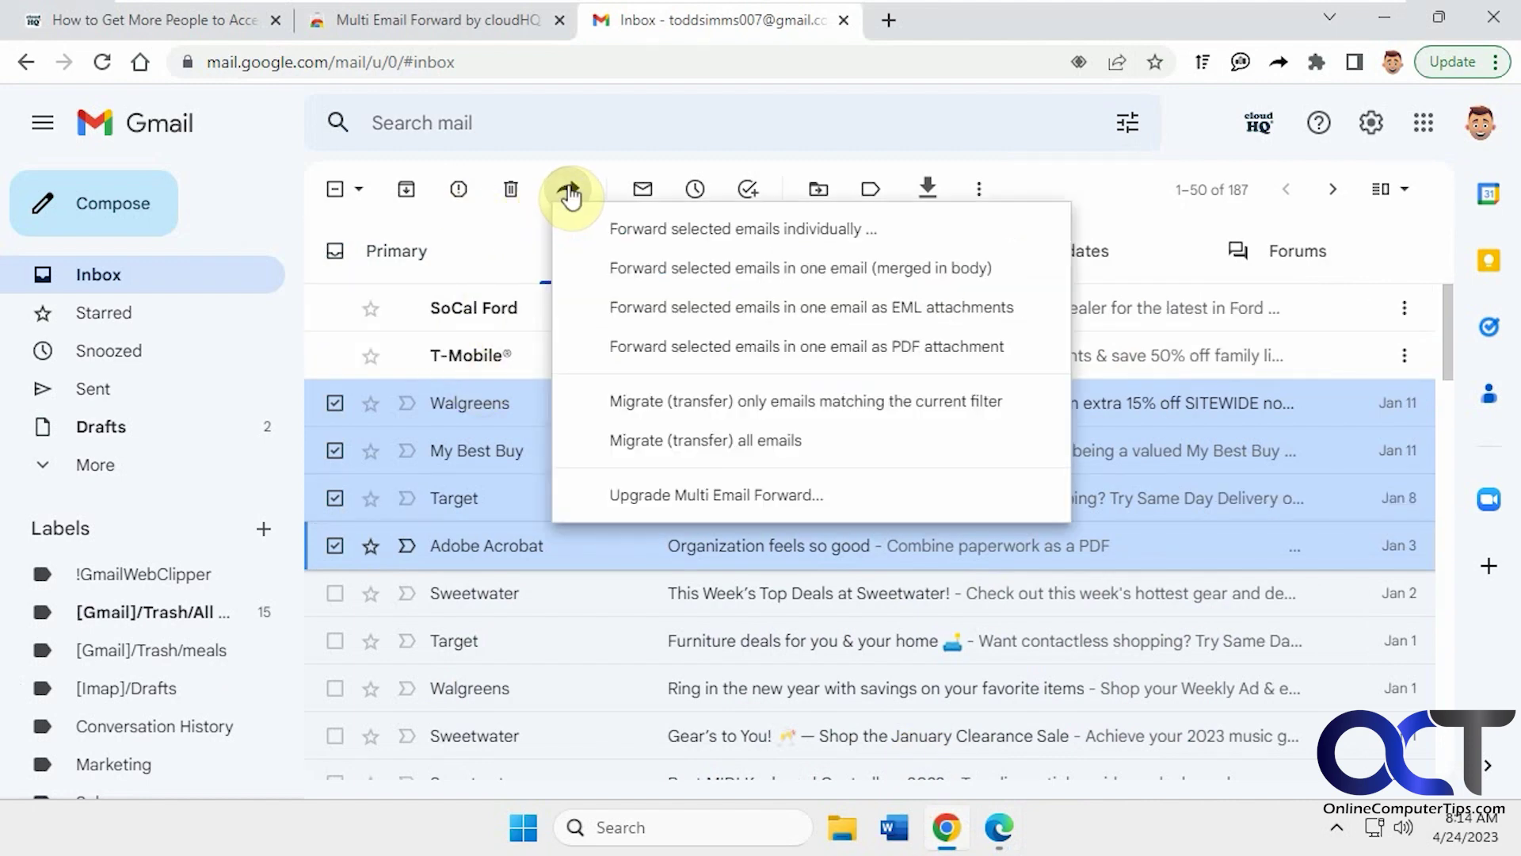
left_click(660, 272)
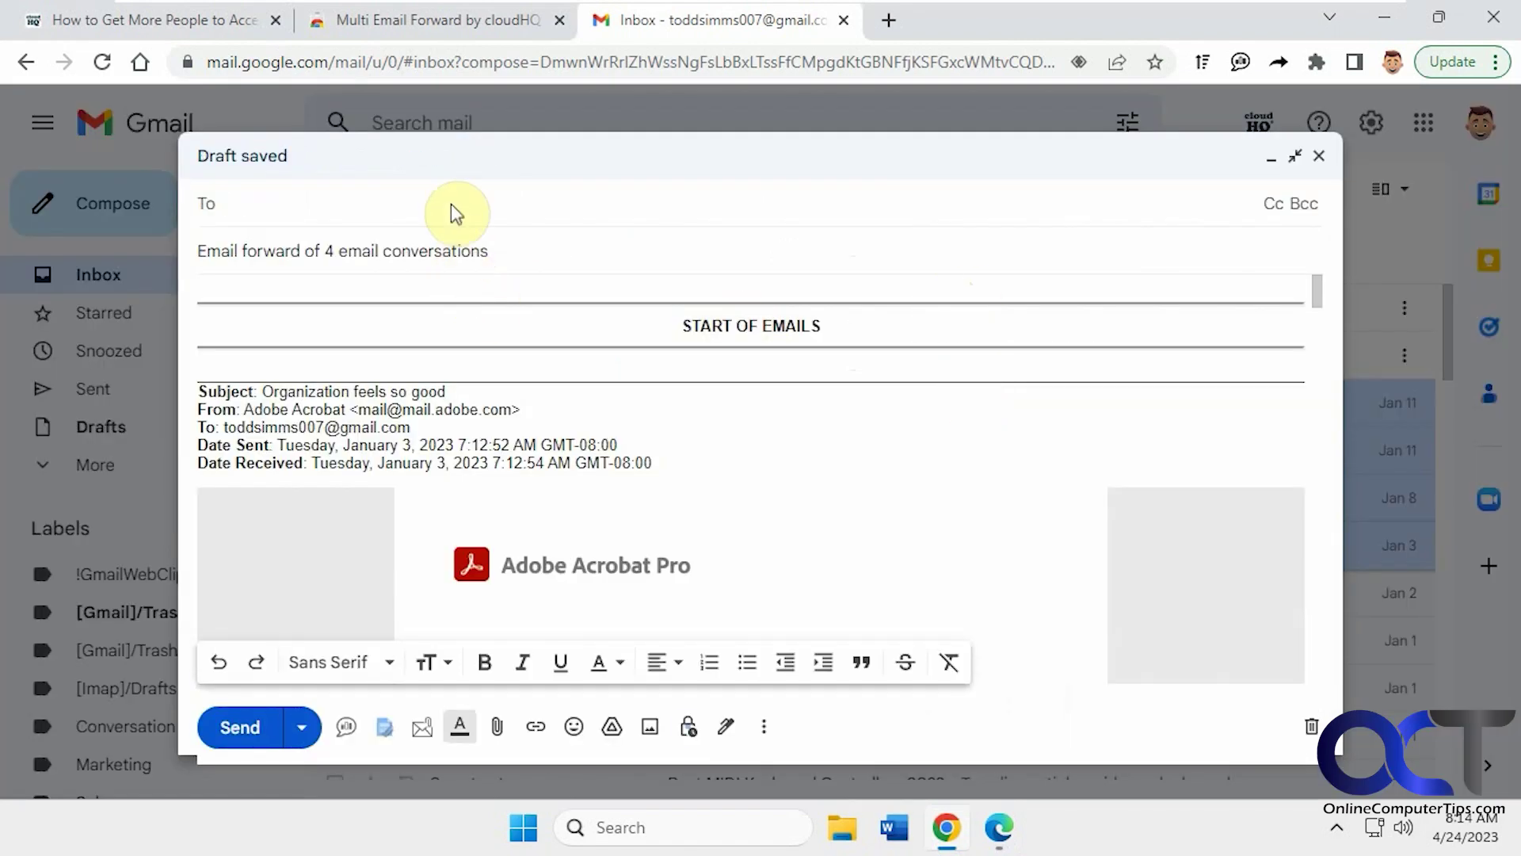
type("c")
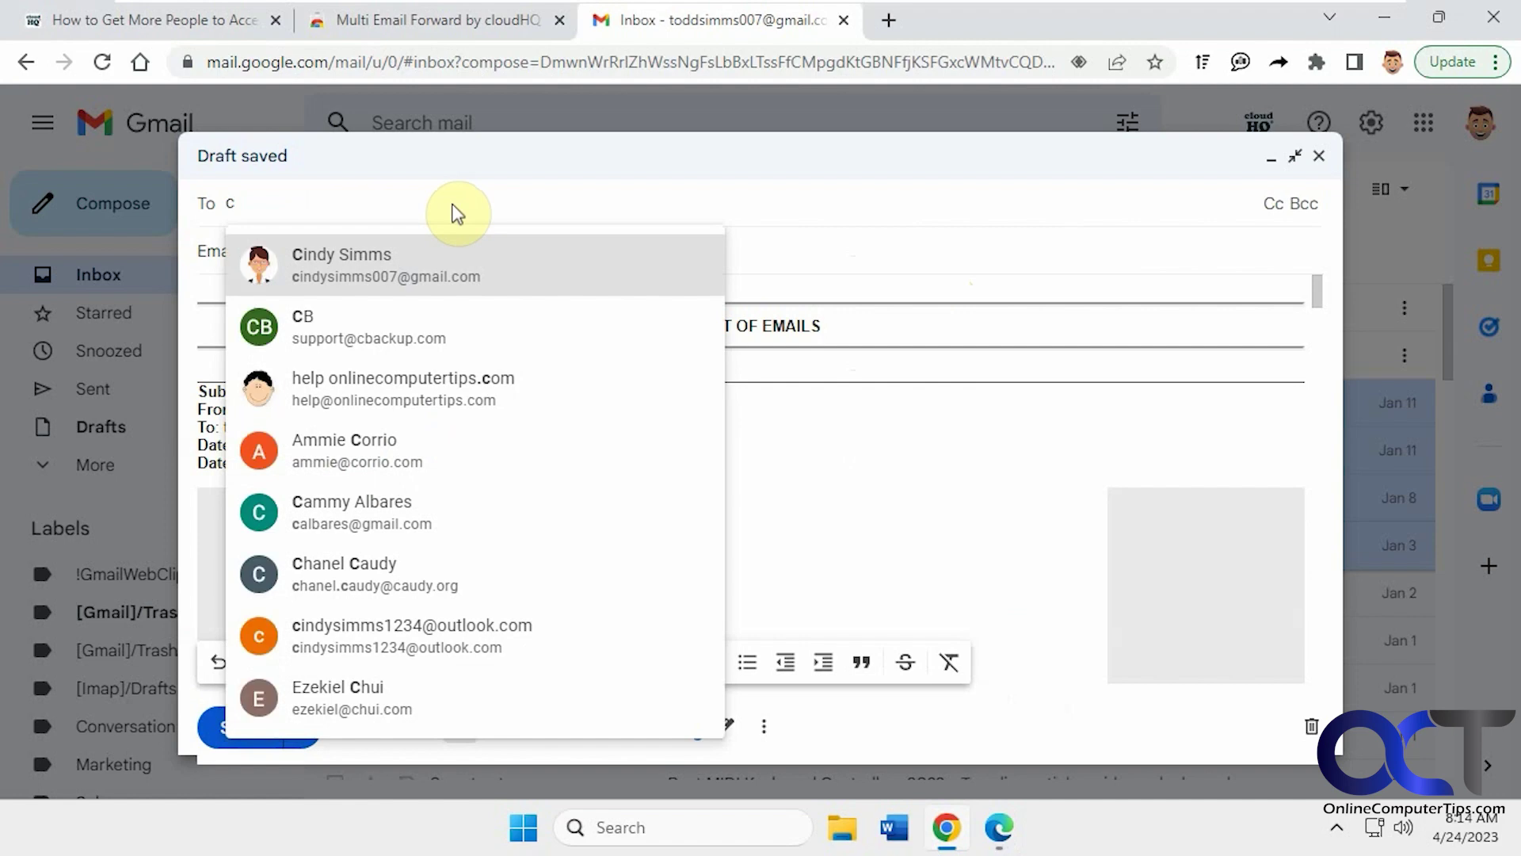
left_click(445, 269)
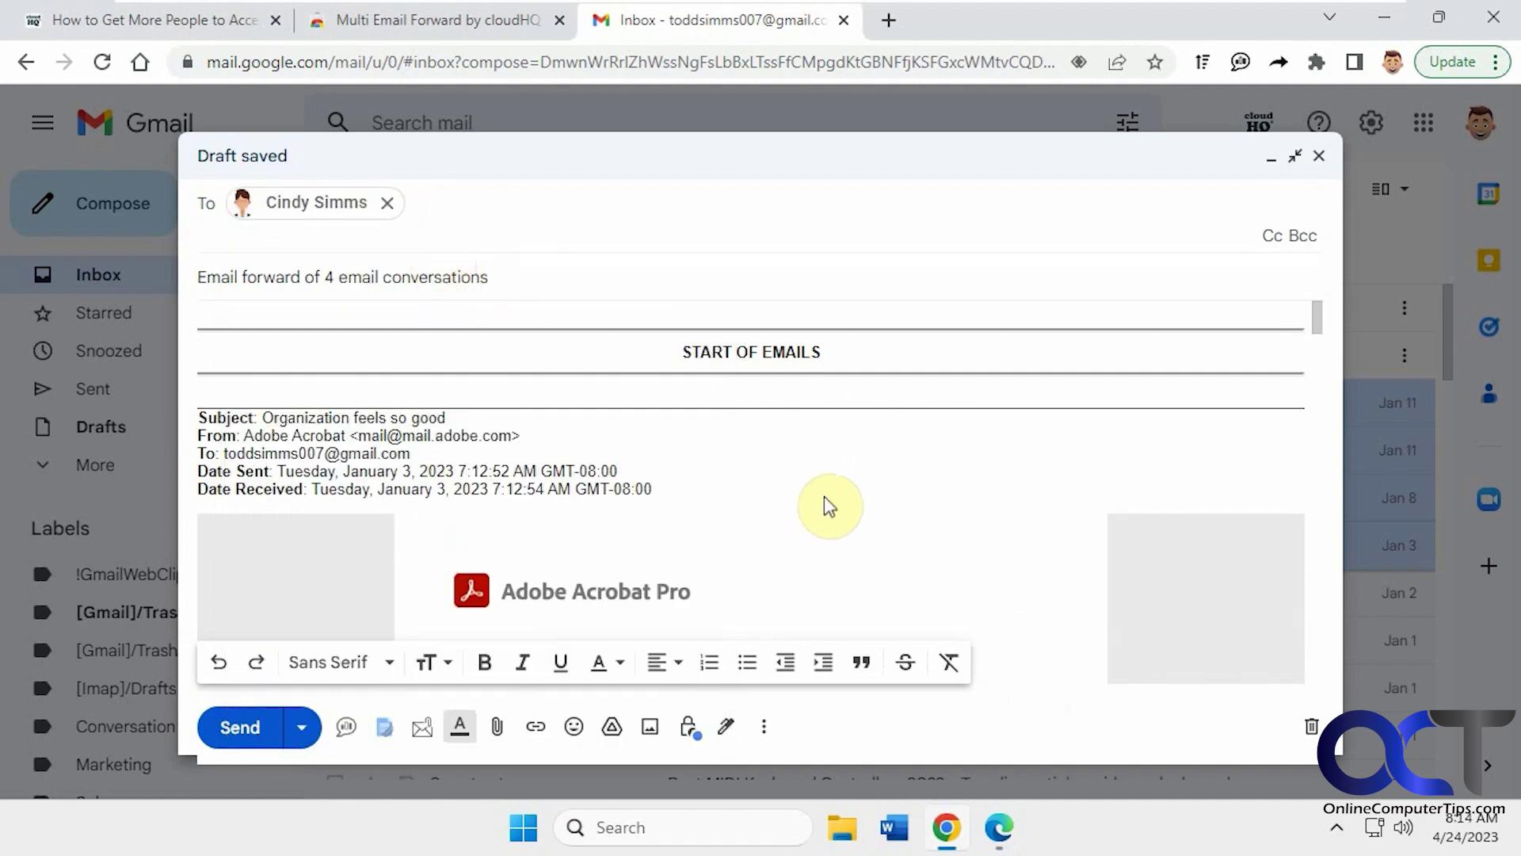
left_click(843, 485)
scroll(843, 485, "down", 10)
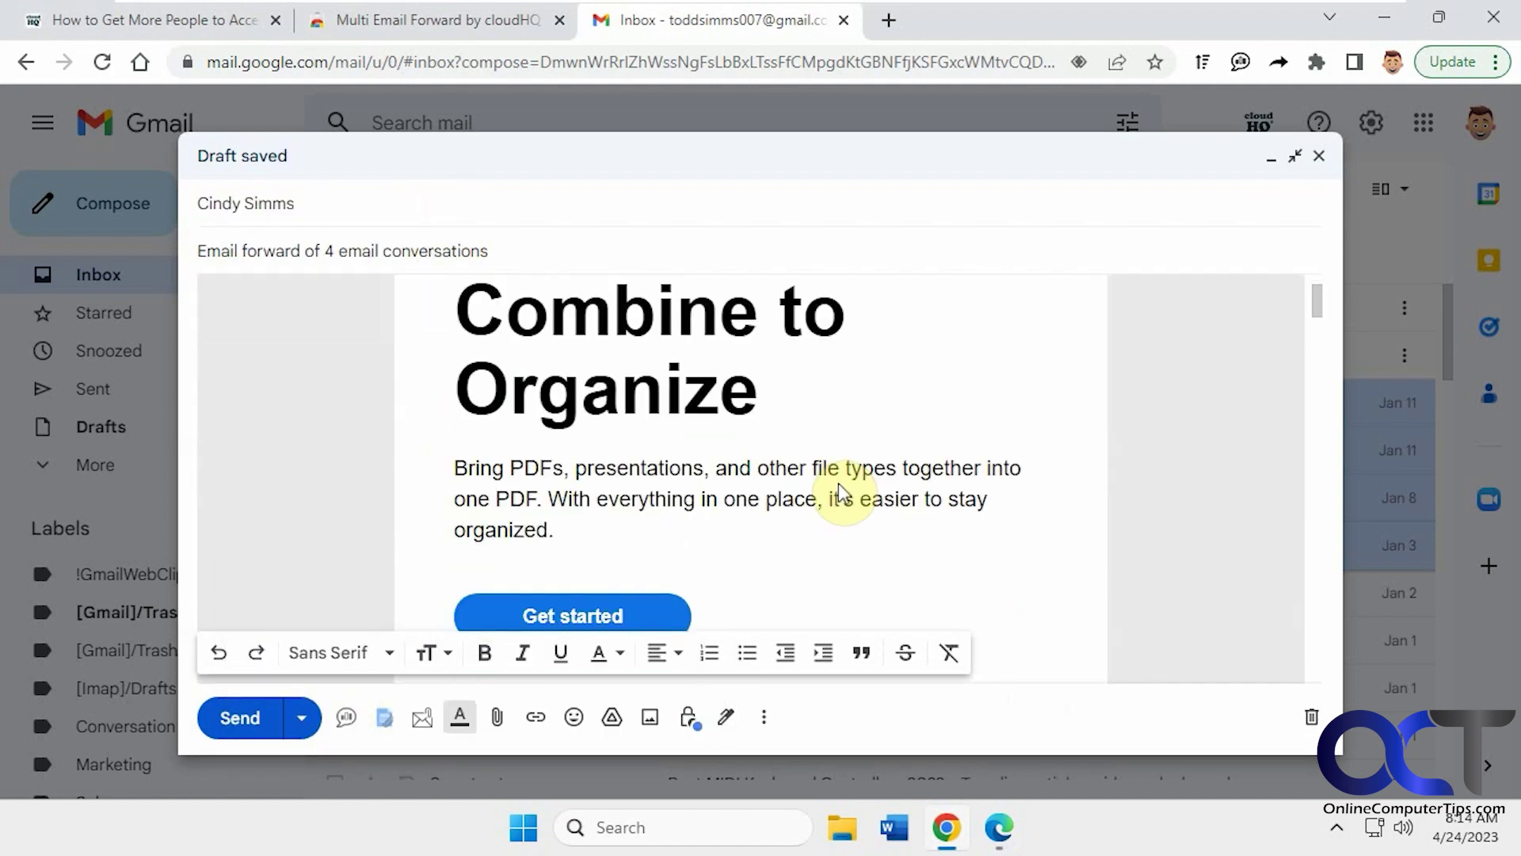
scroll(842, 501, "down", 10)
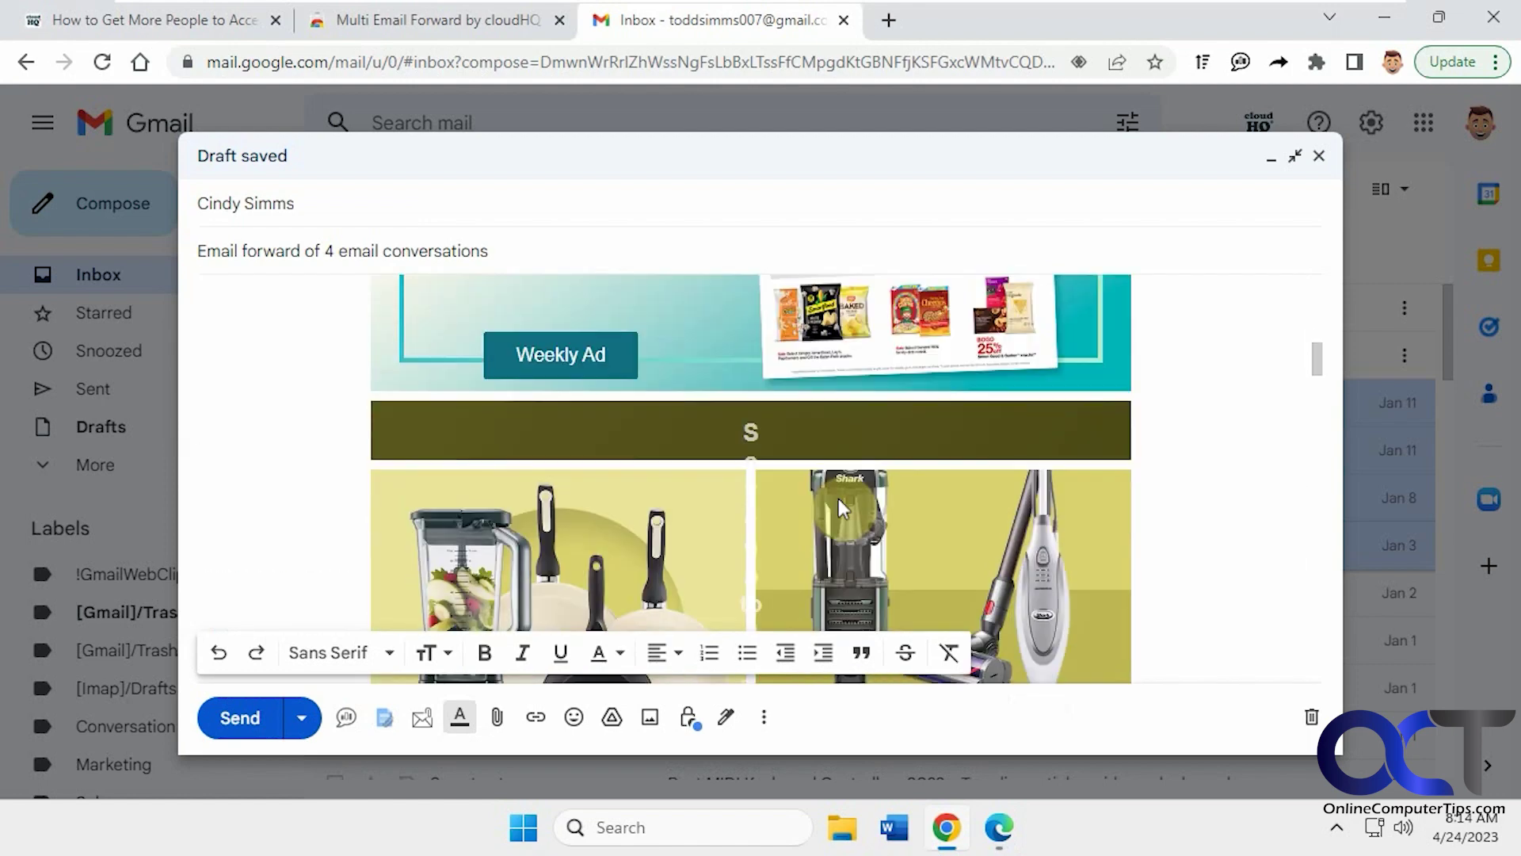
left_click(235, 729)
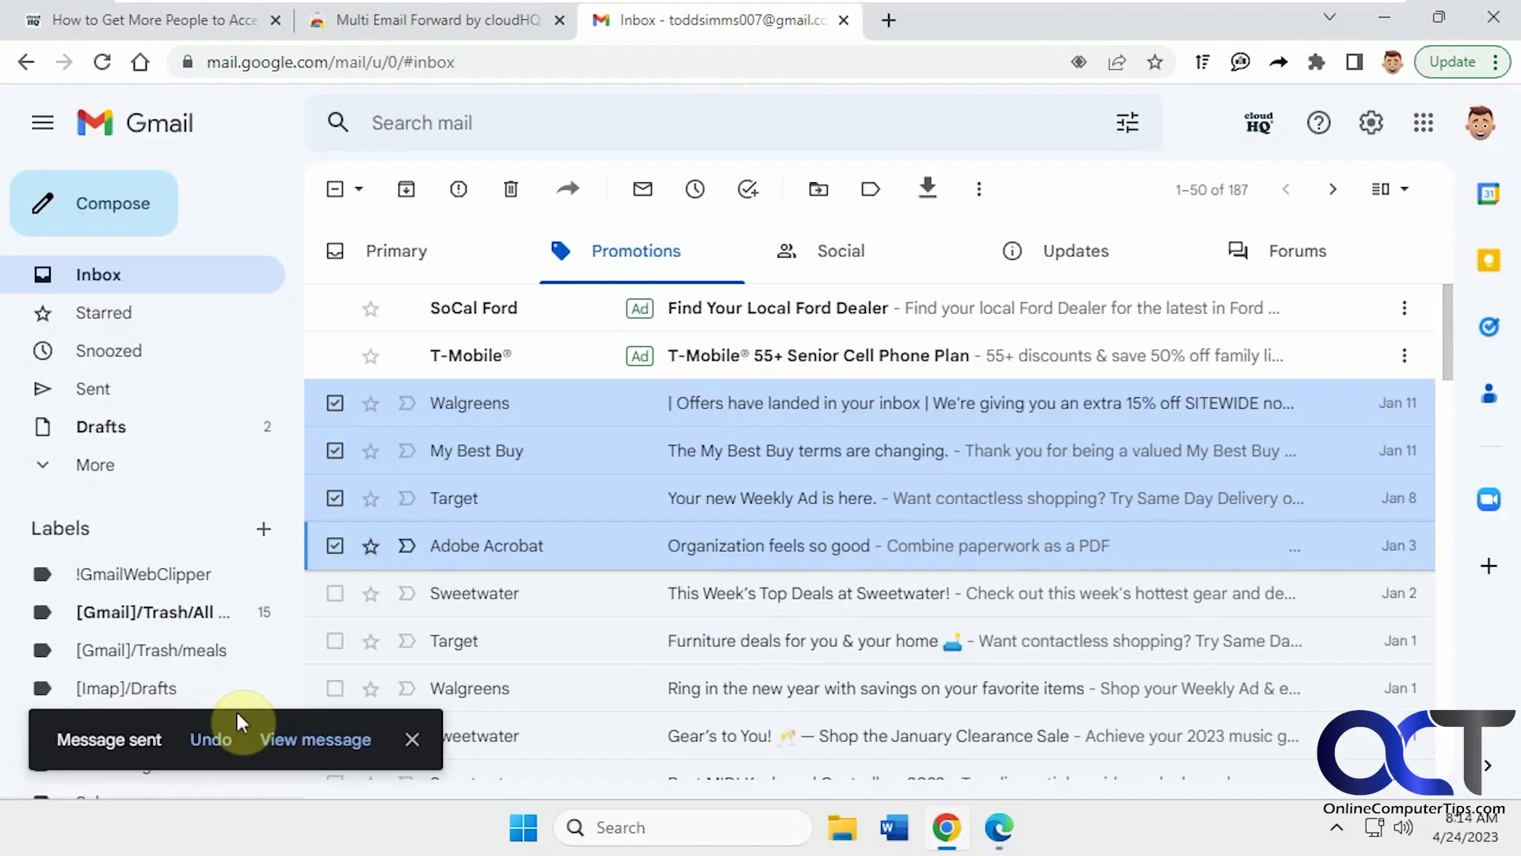
left_click(1005, 831)
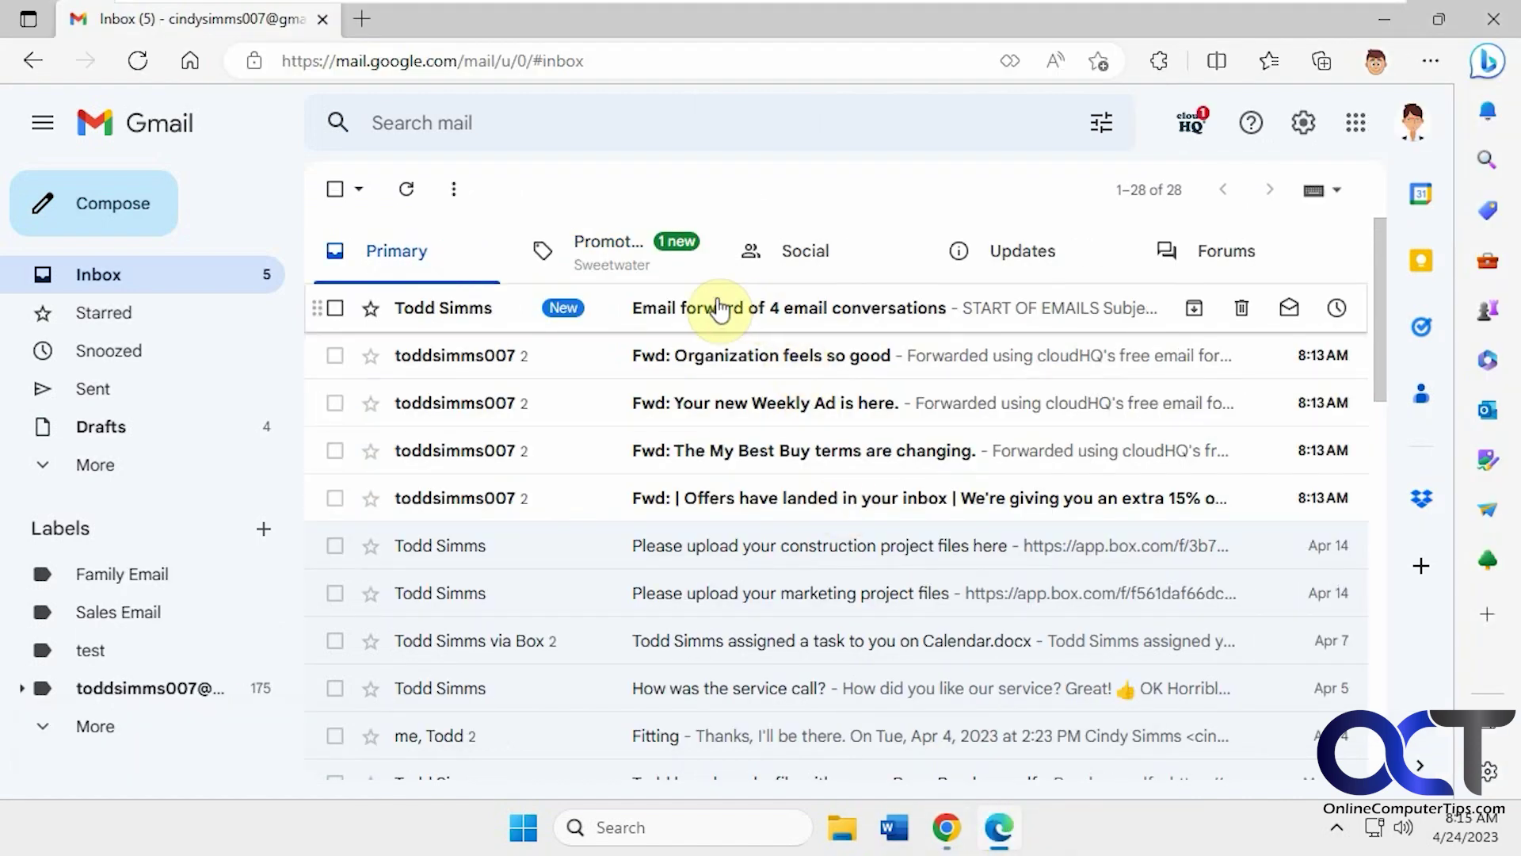
left_click(846, 310)
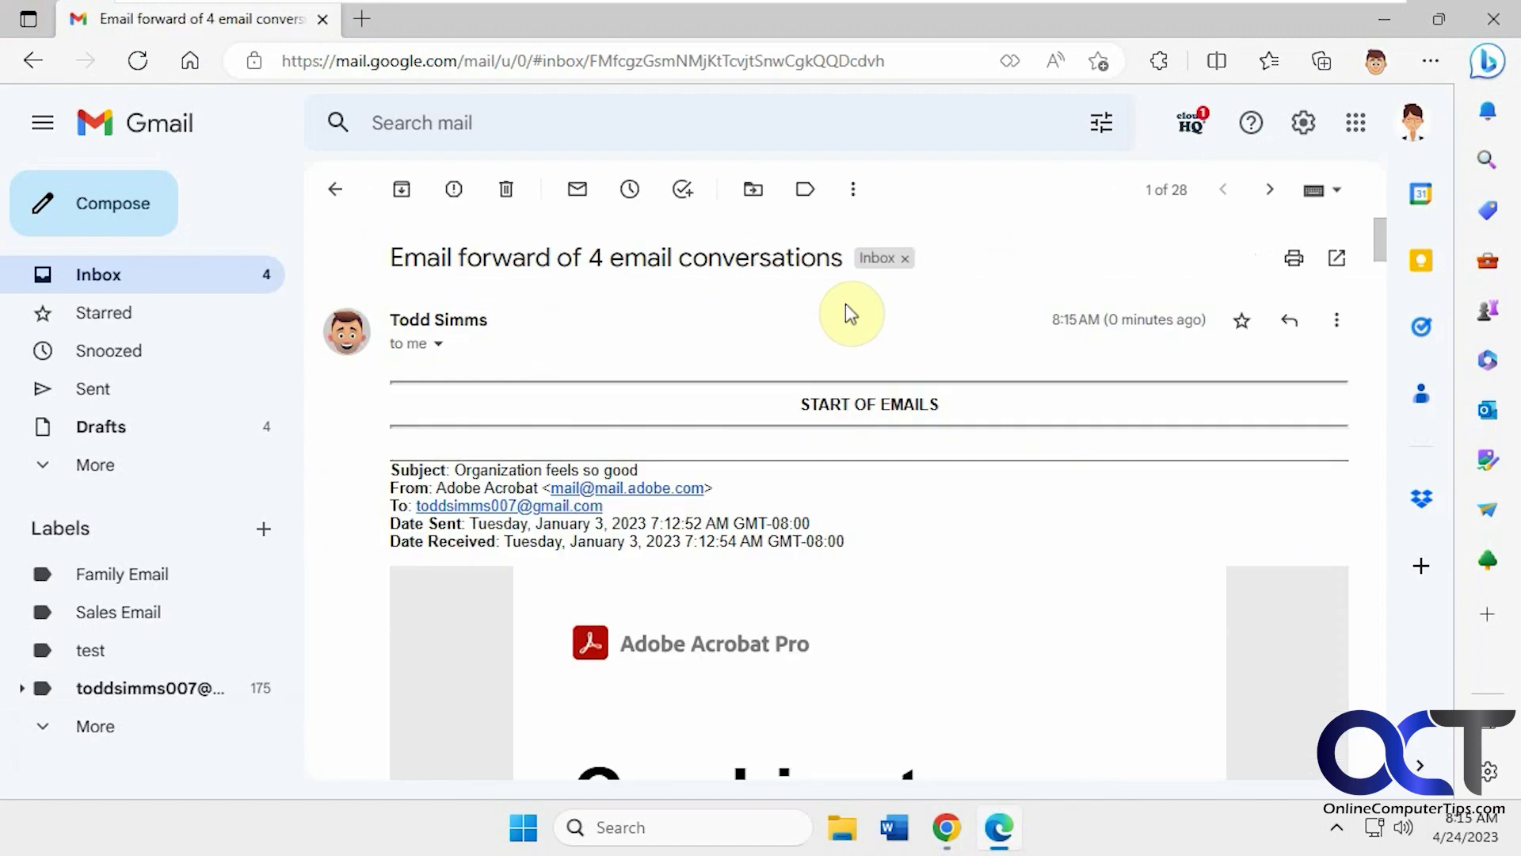
scroll(923, 614, "down", 15)
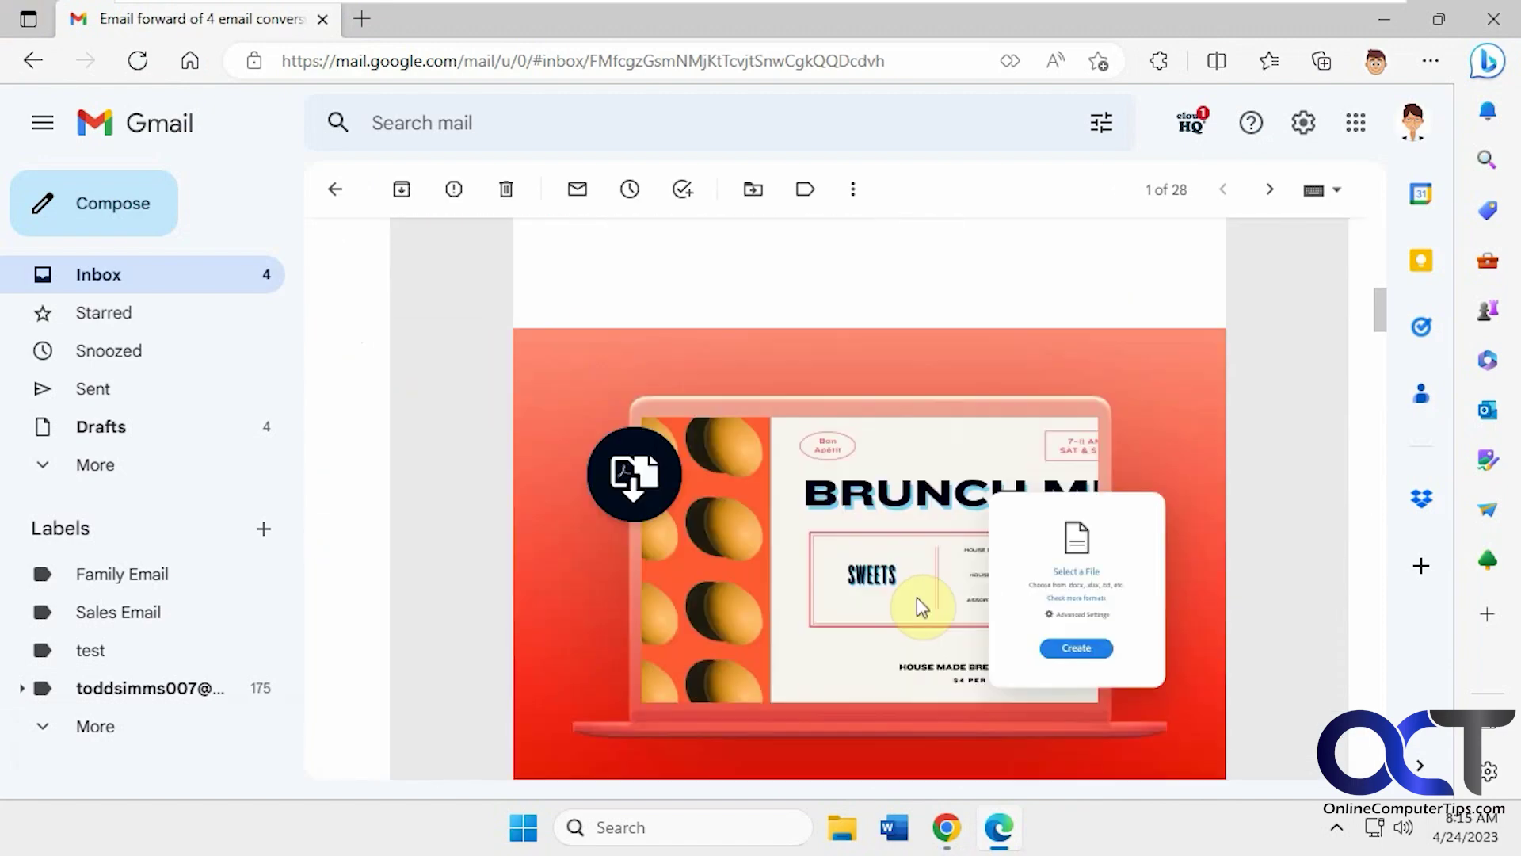
scroll(915, 598, "down", 15)
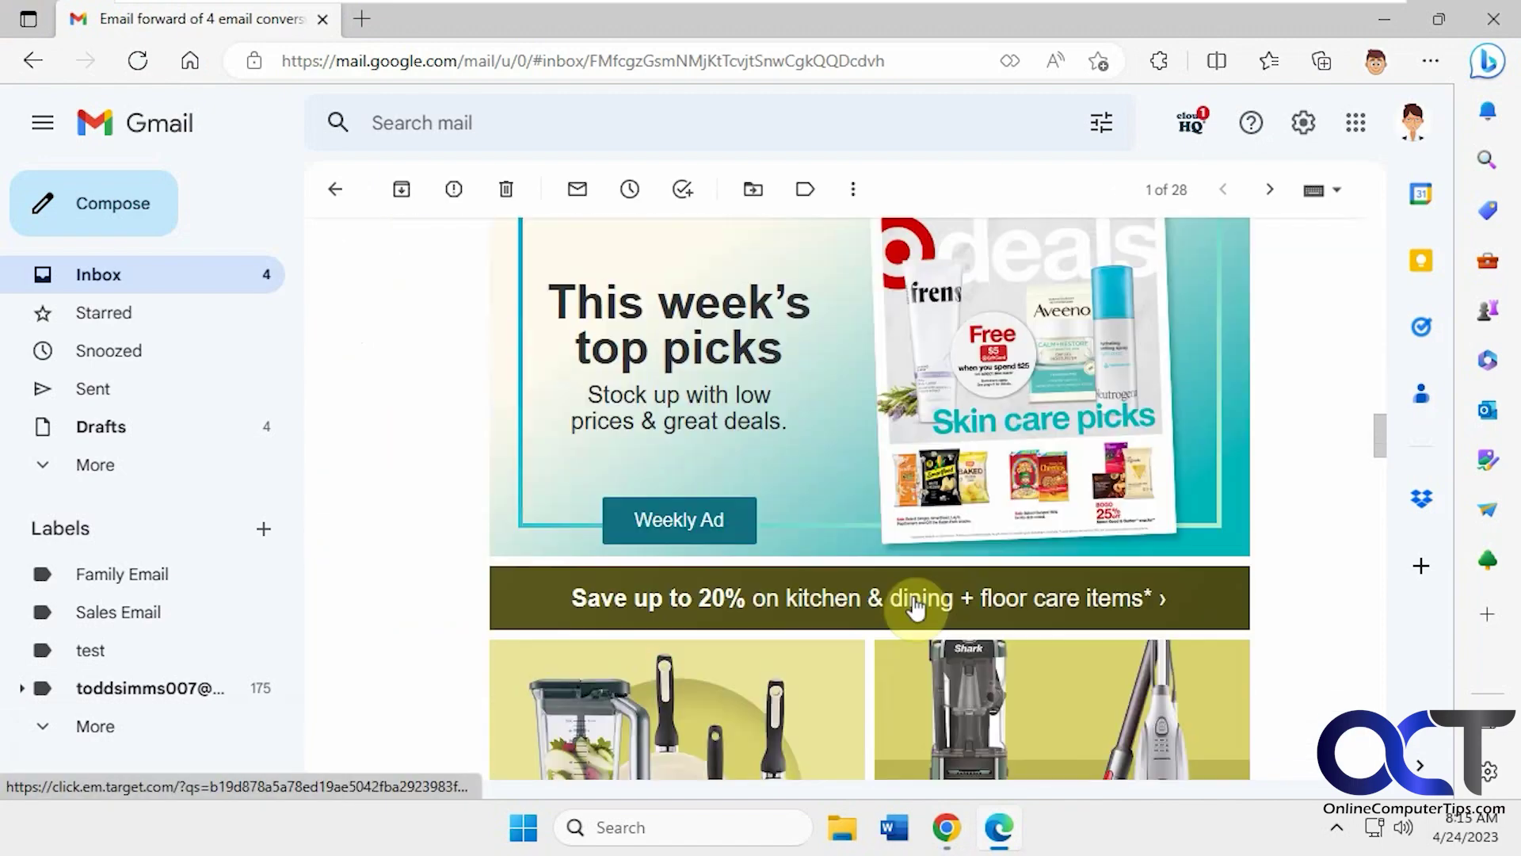
scroll(896, 600, "down", 15)
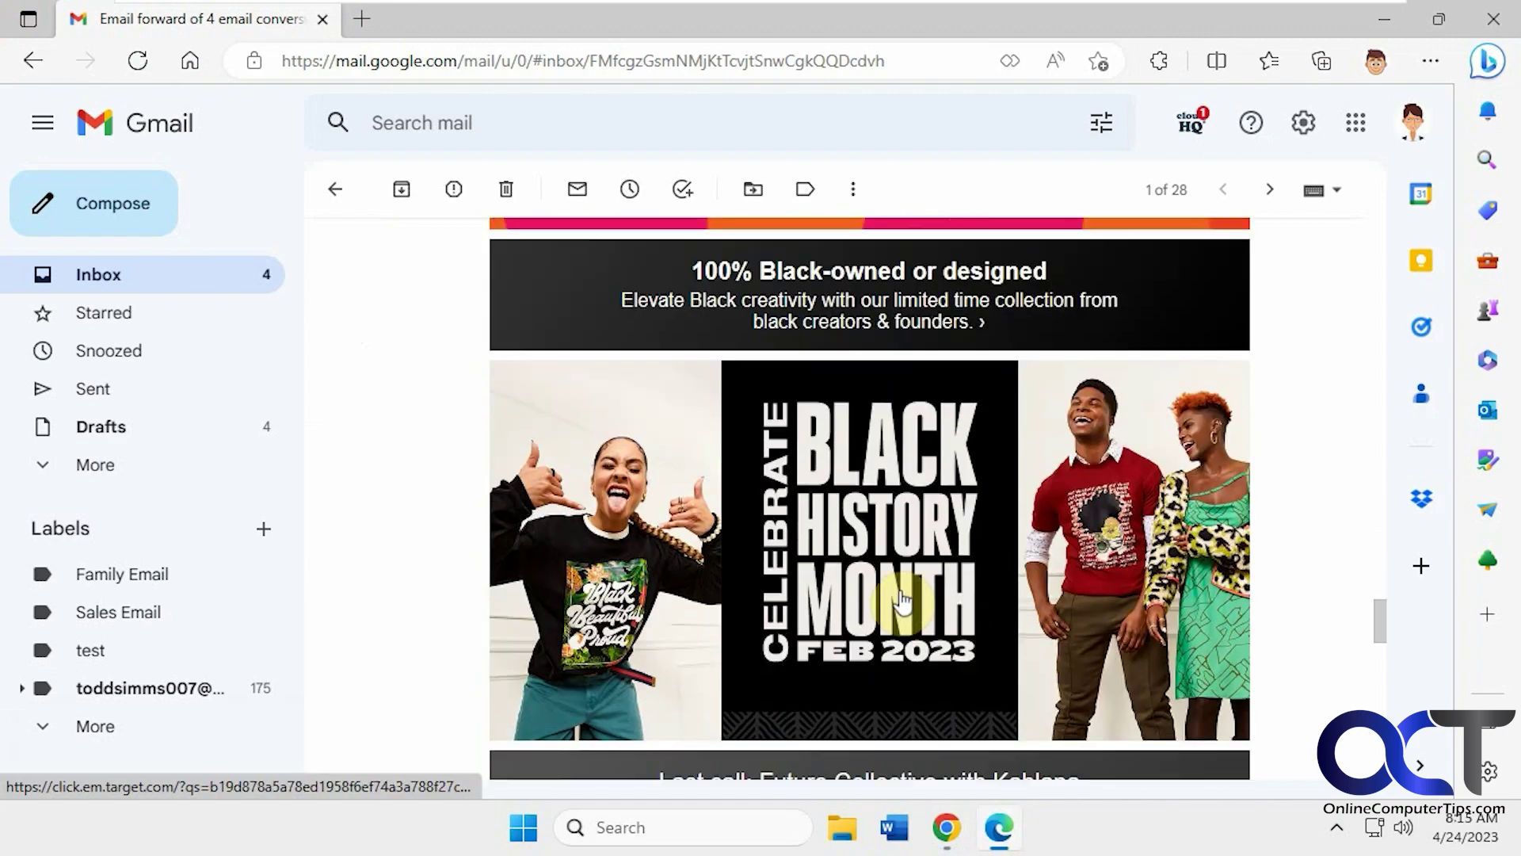
scroll(897, 600, "down", 2)
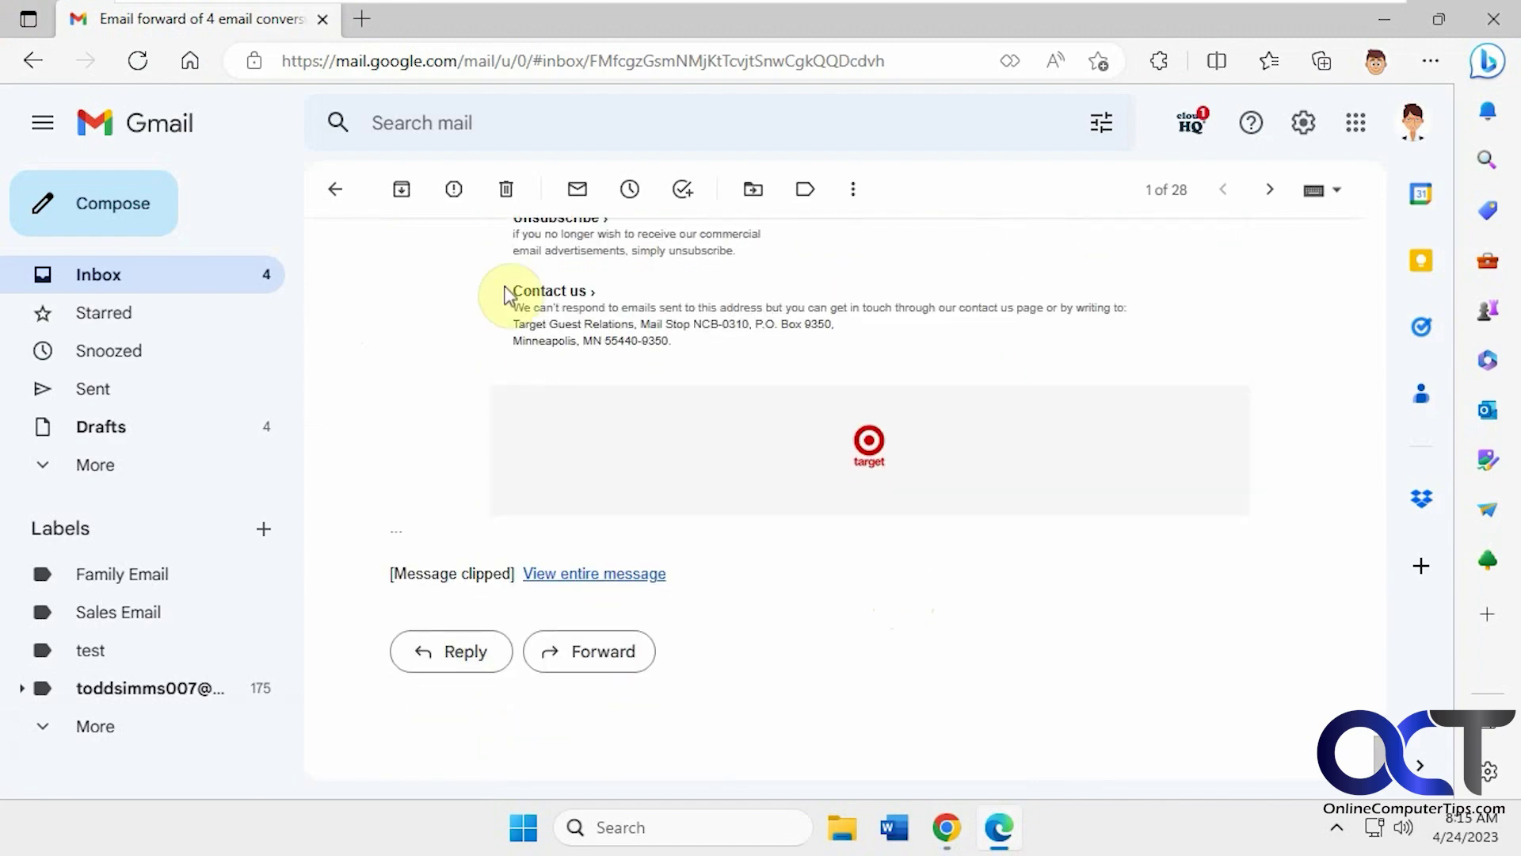
left_click(335, 190)
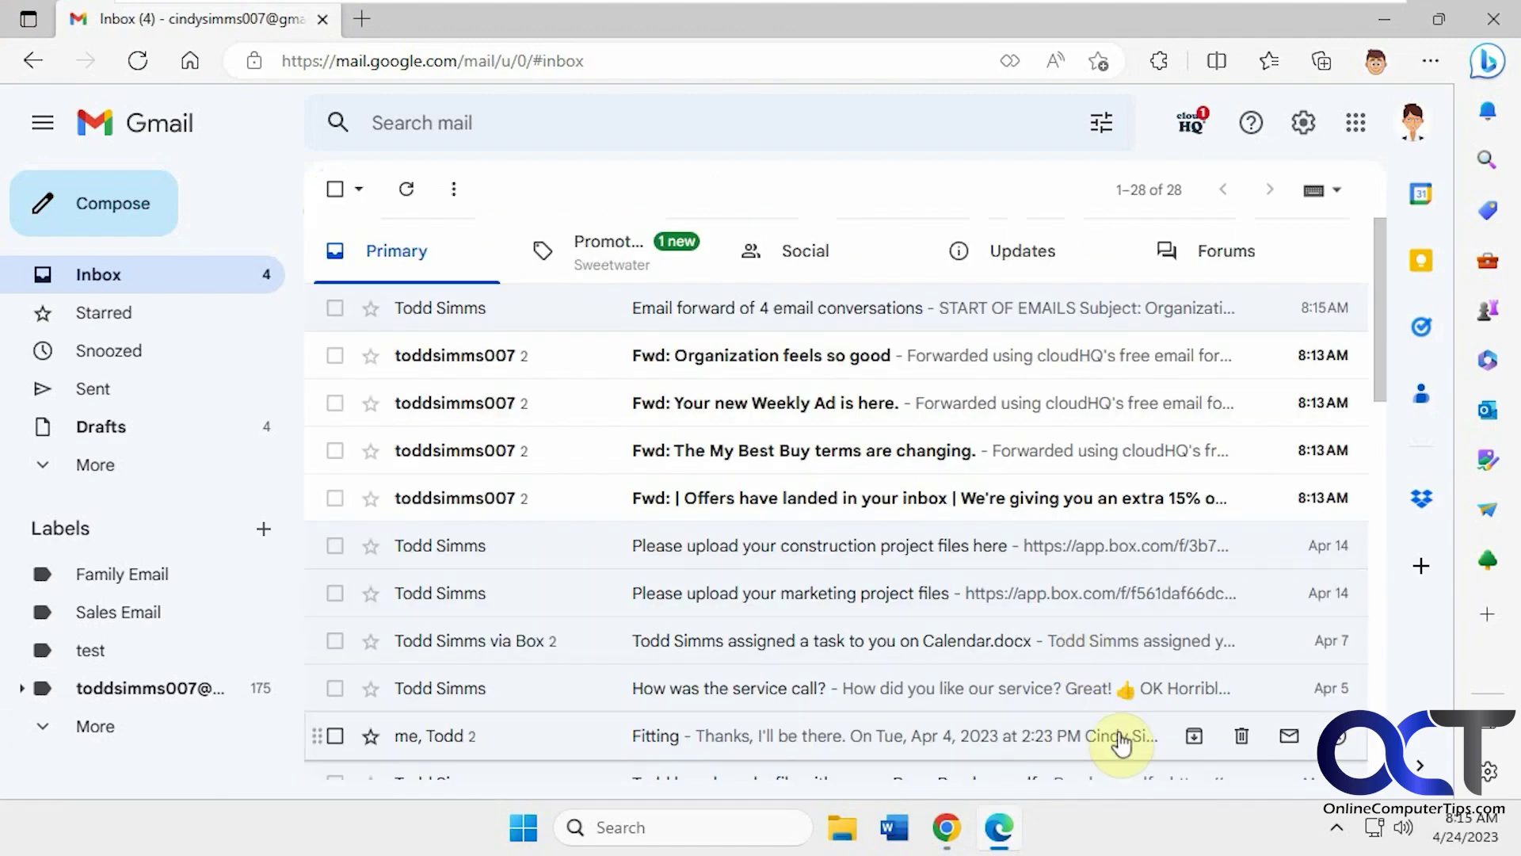
left_click(949, 826)
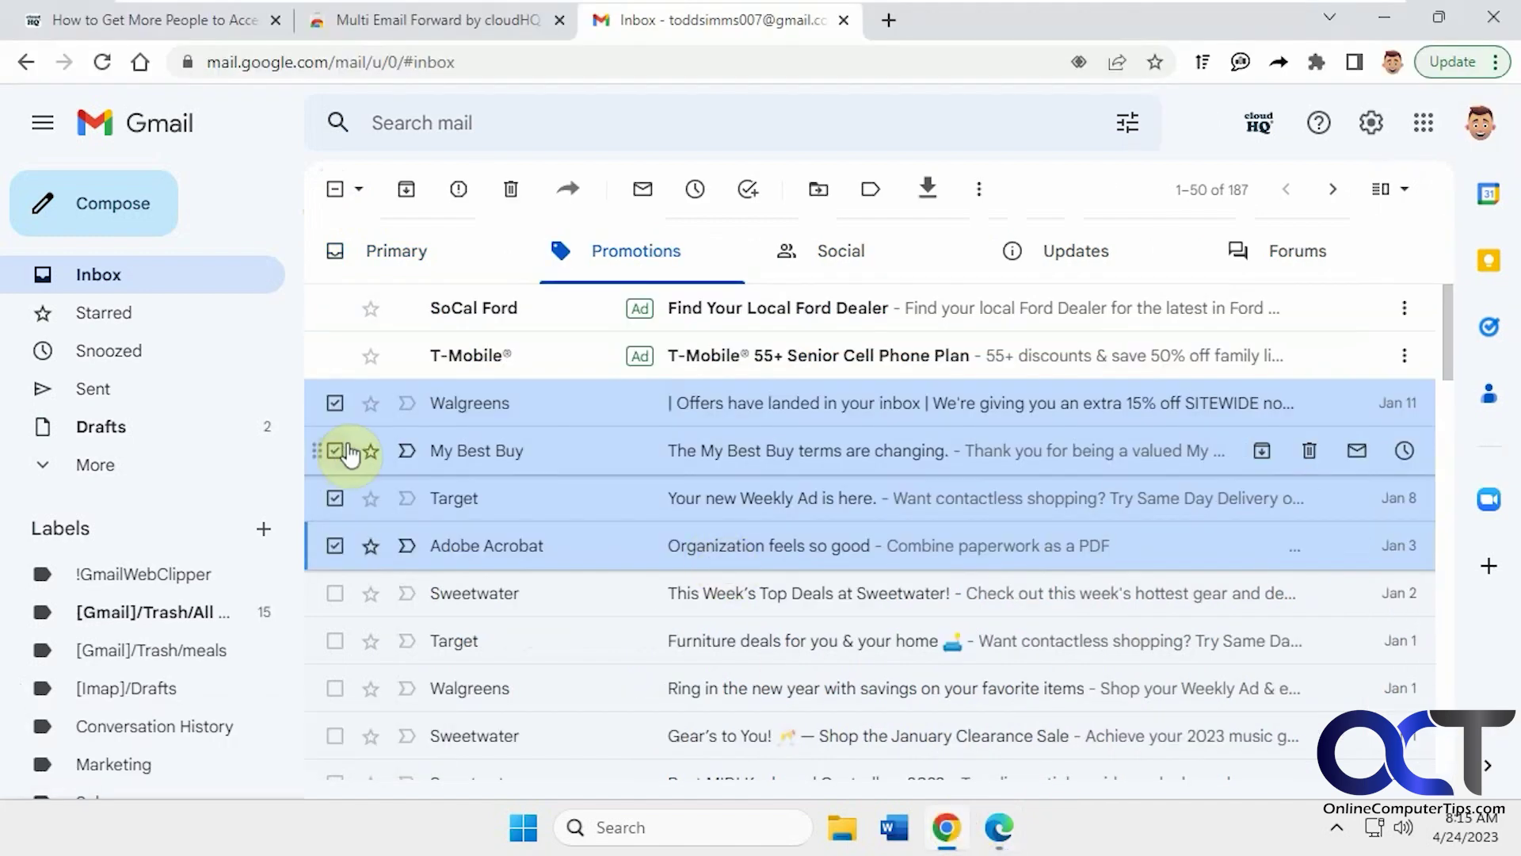
Attach the four emails as separate Letter-size PDFs, sorted newest to oldest.
left_click(571, 194)
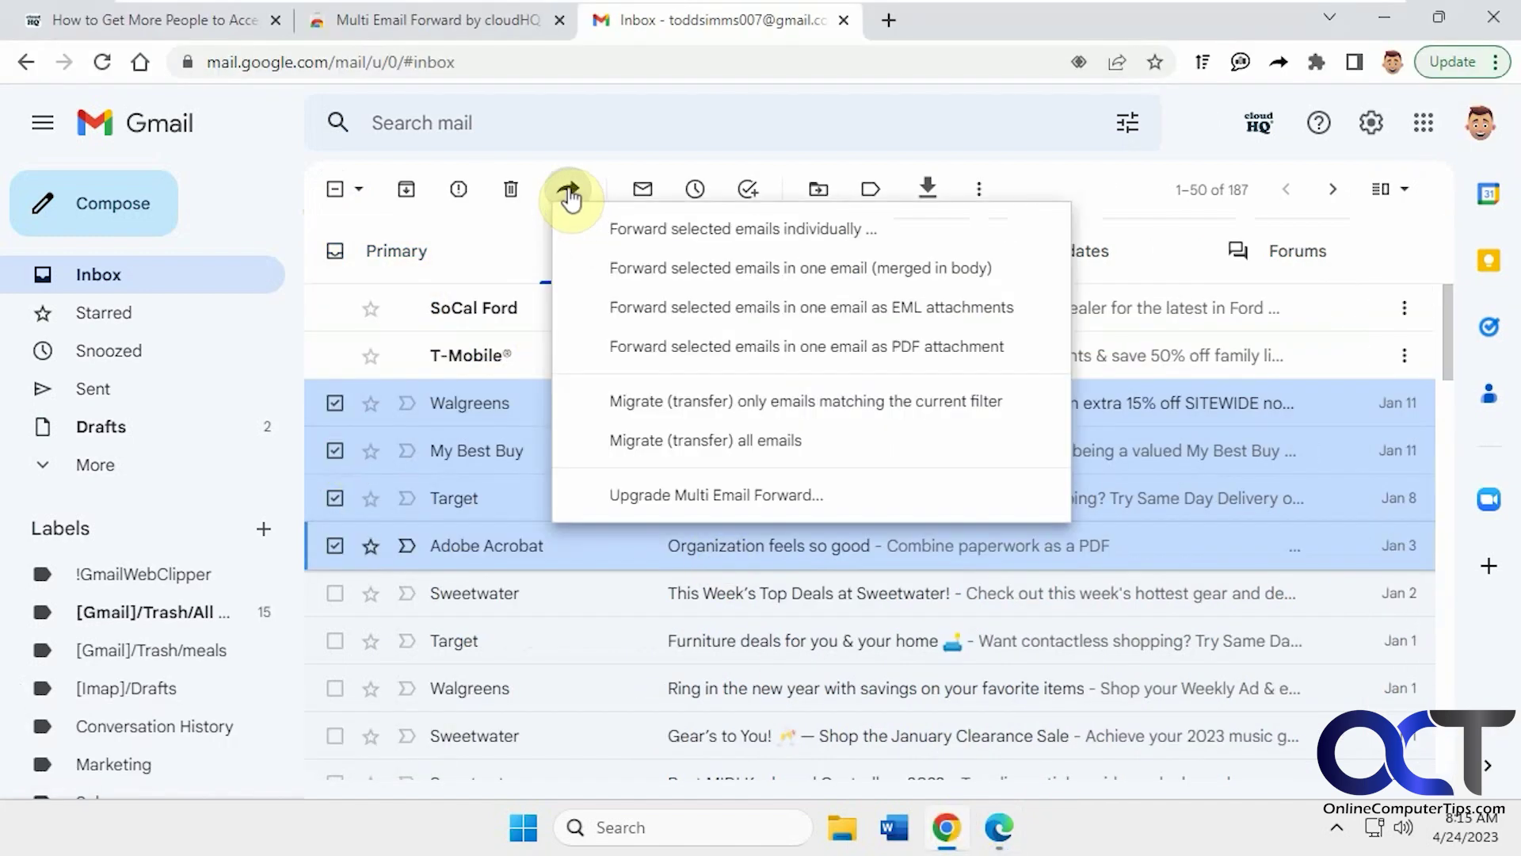
left_click(769, 349)
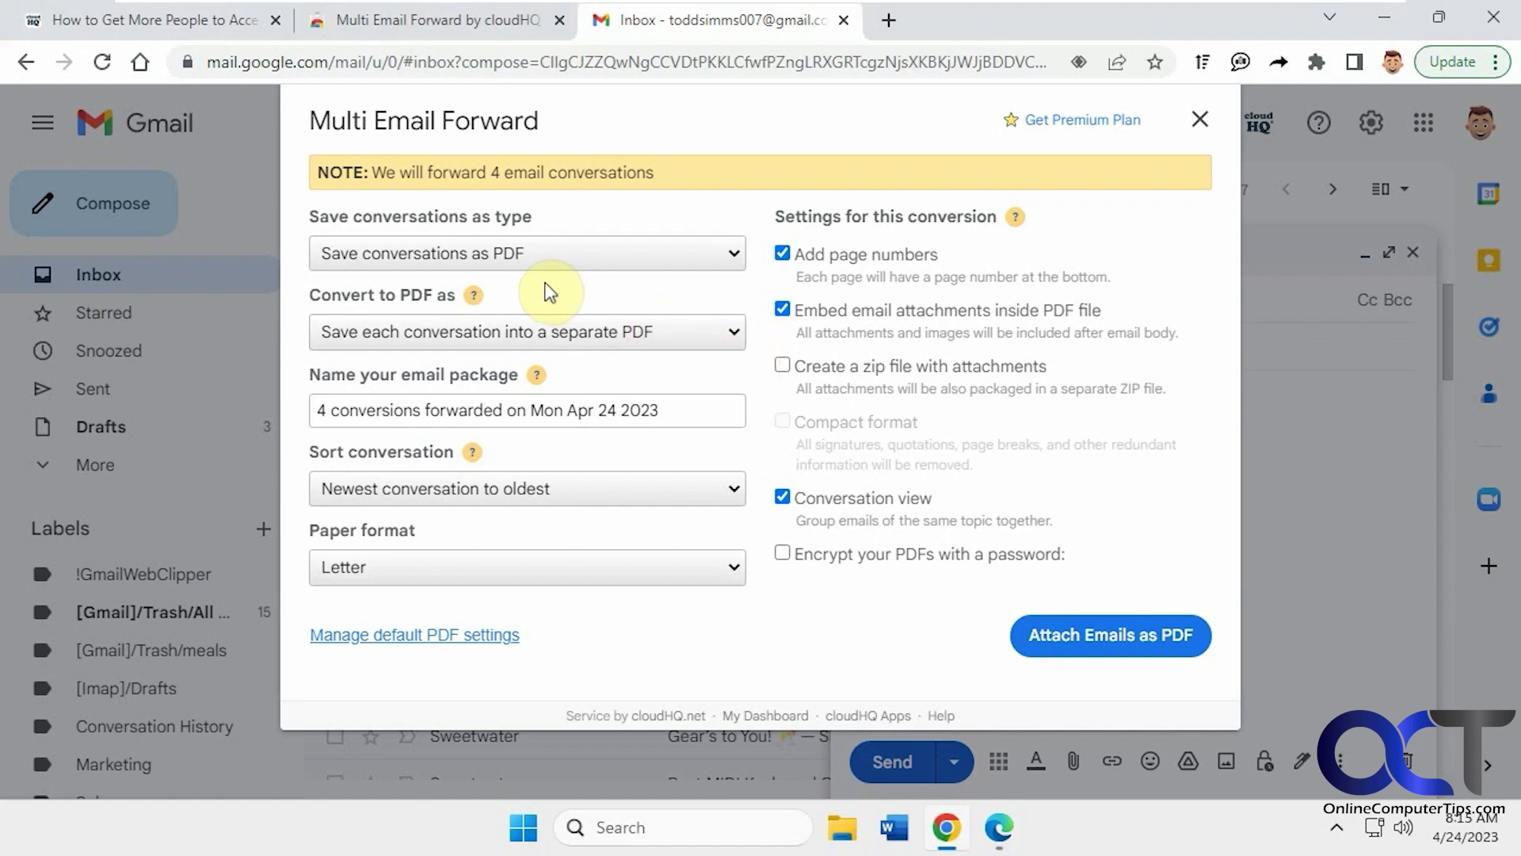
left_click(533, 256)
left_click(526, 250)
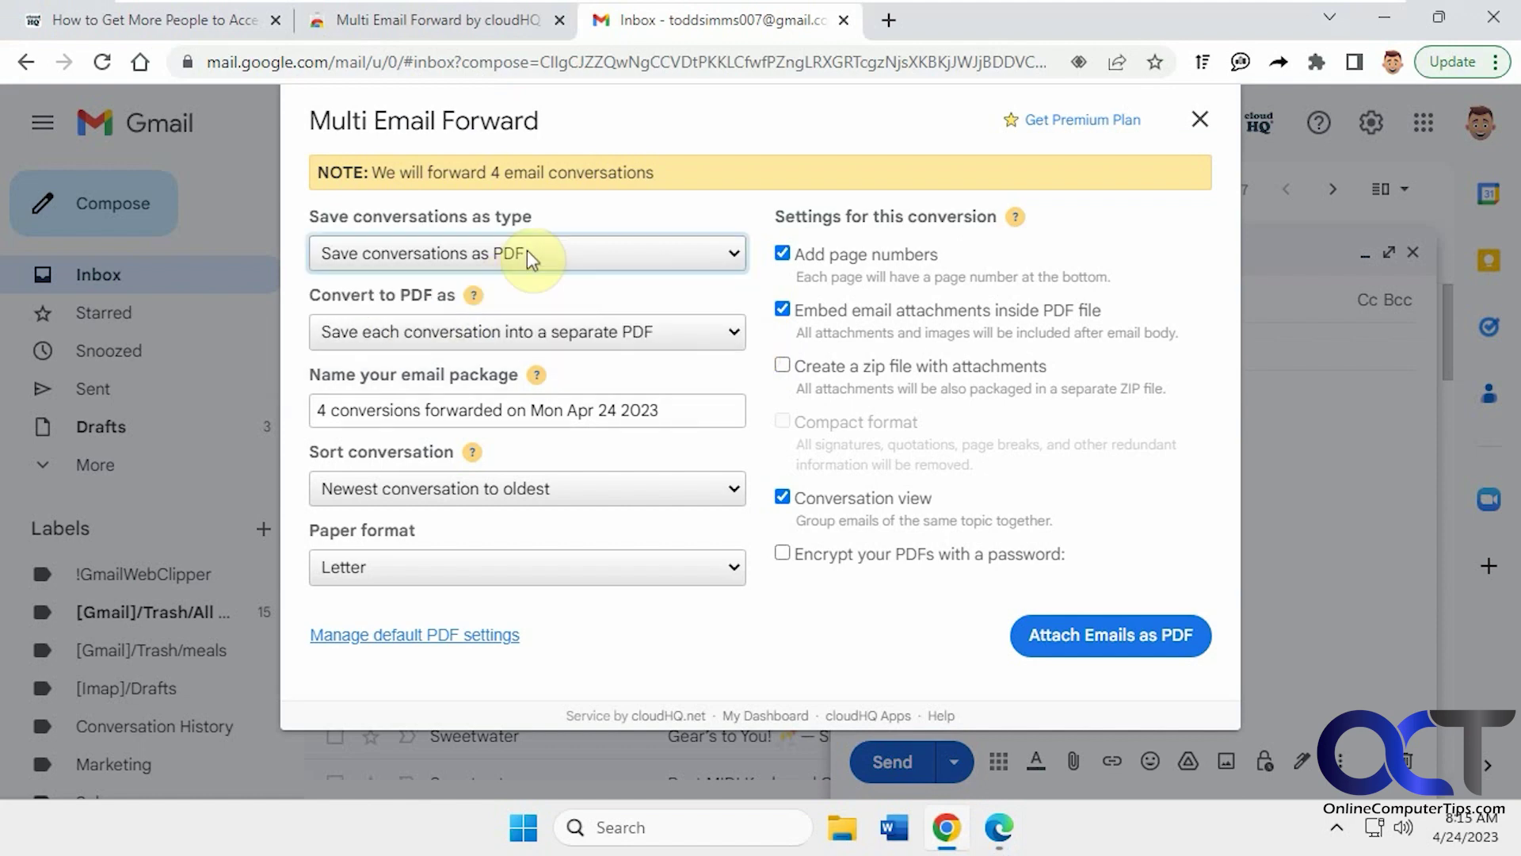
left_click(625, 344)
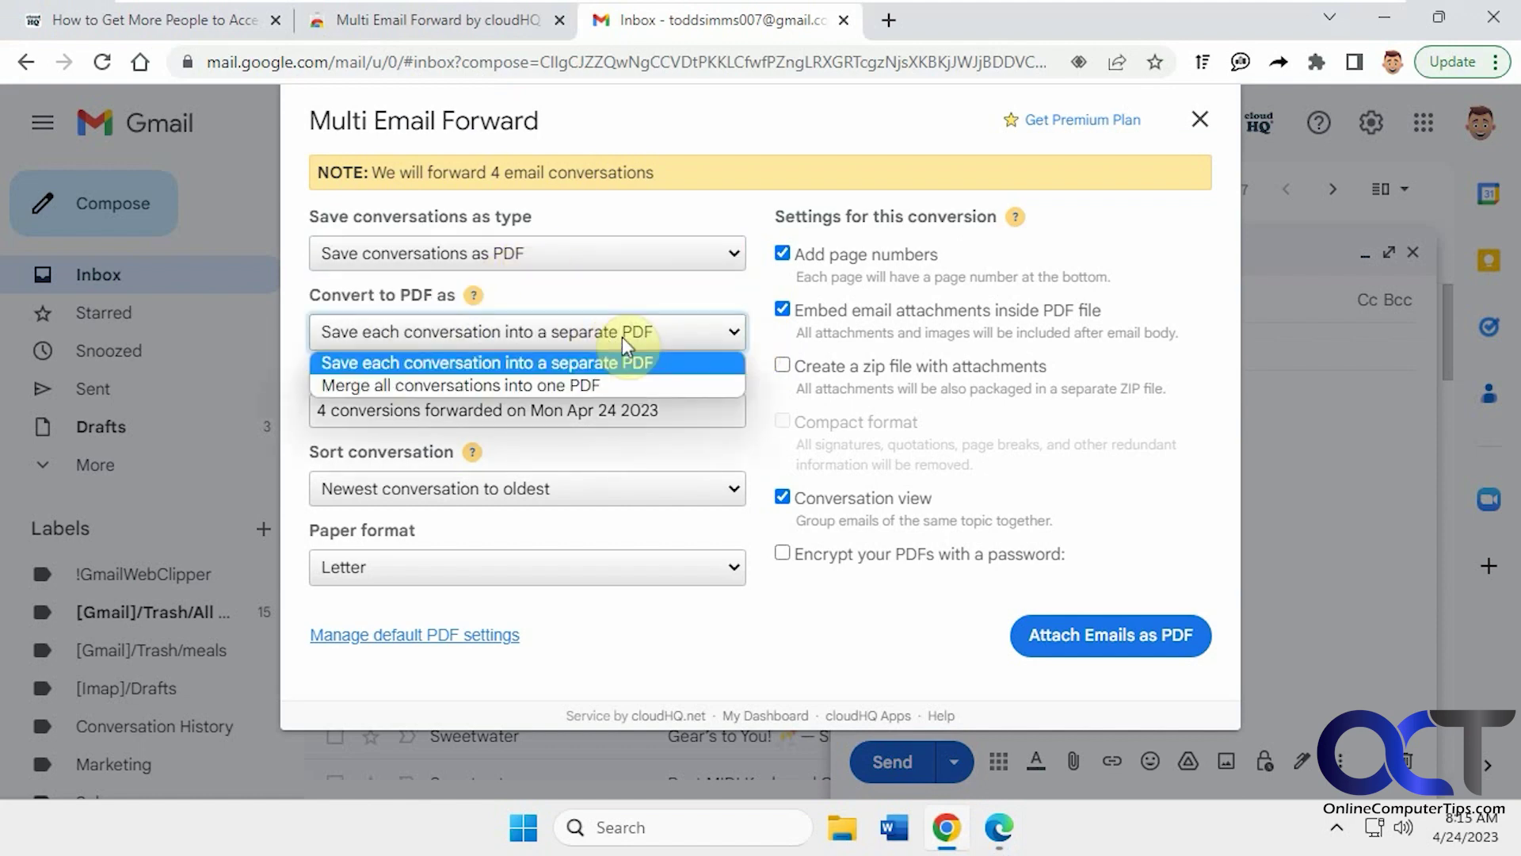
left_click(622, 342)
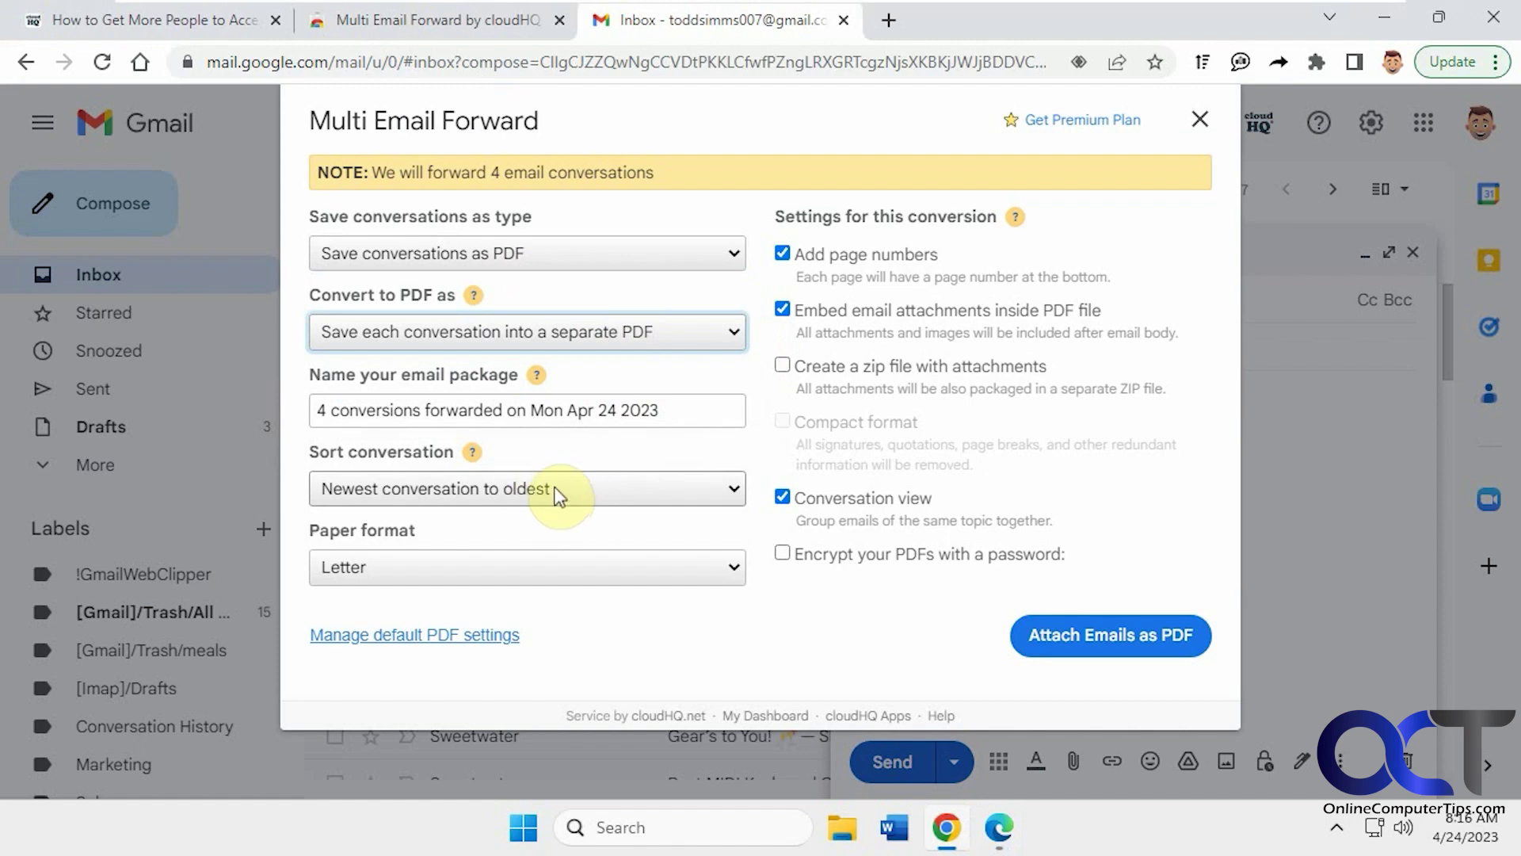
left_click(584, 492)
left_click(585, 492)
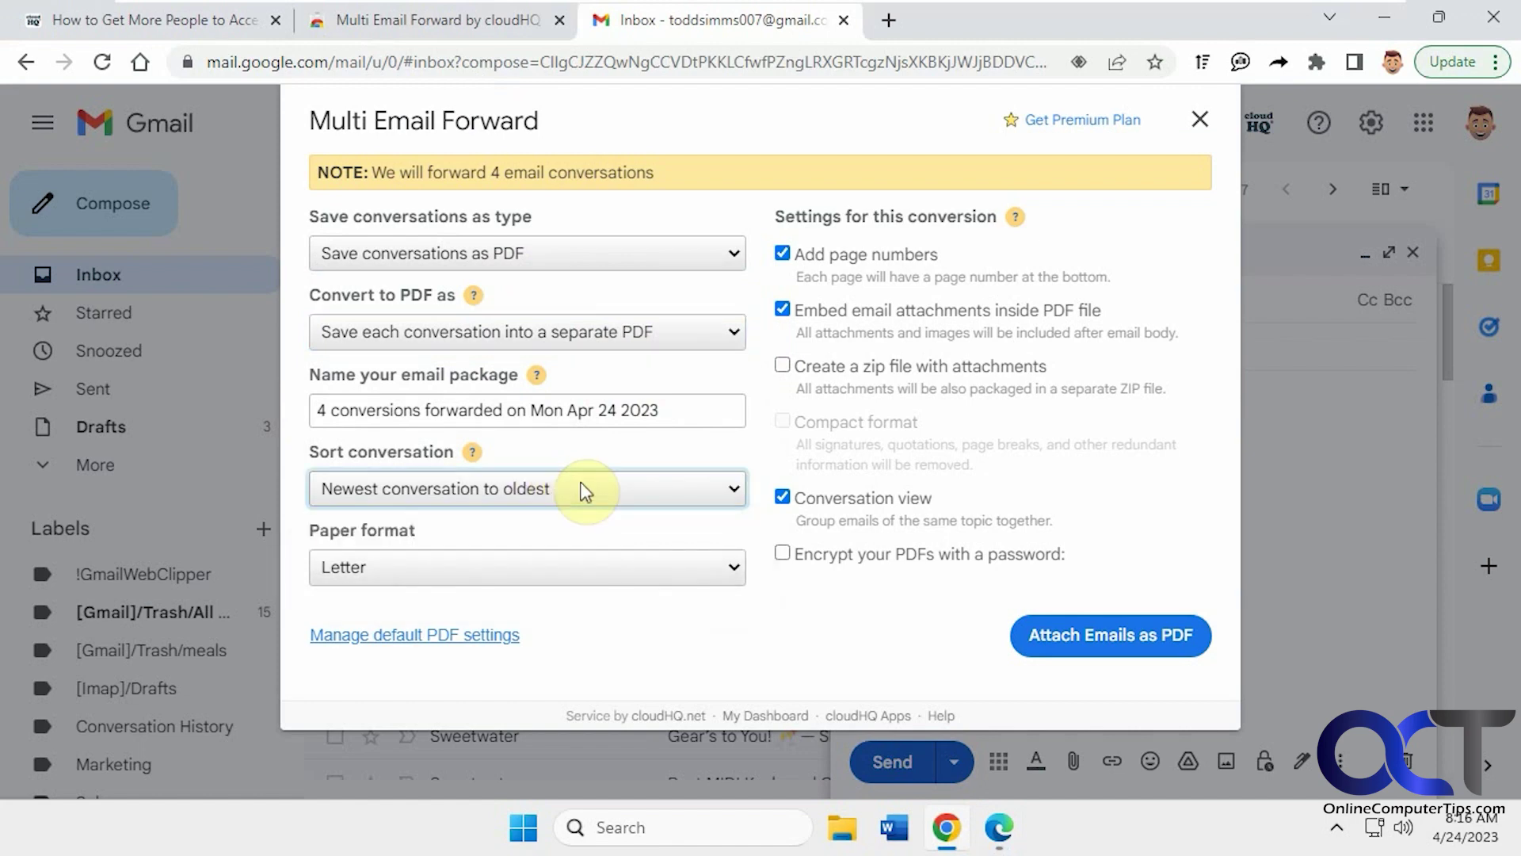
left_click(558, 567)
left_click(557, 565)
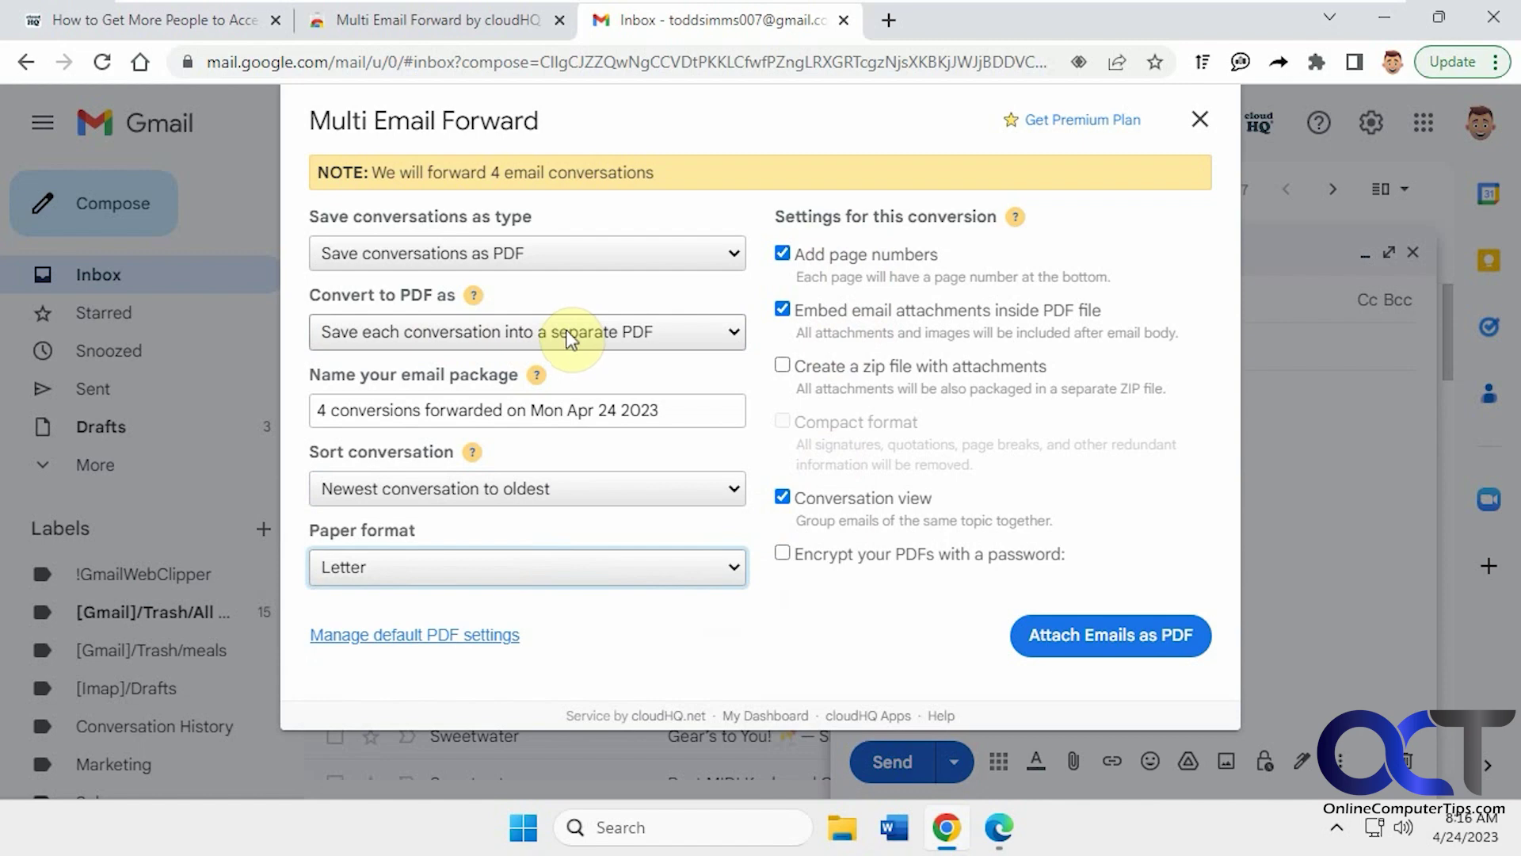
left_click(1103, 636)
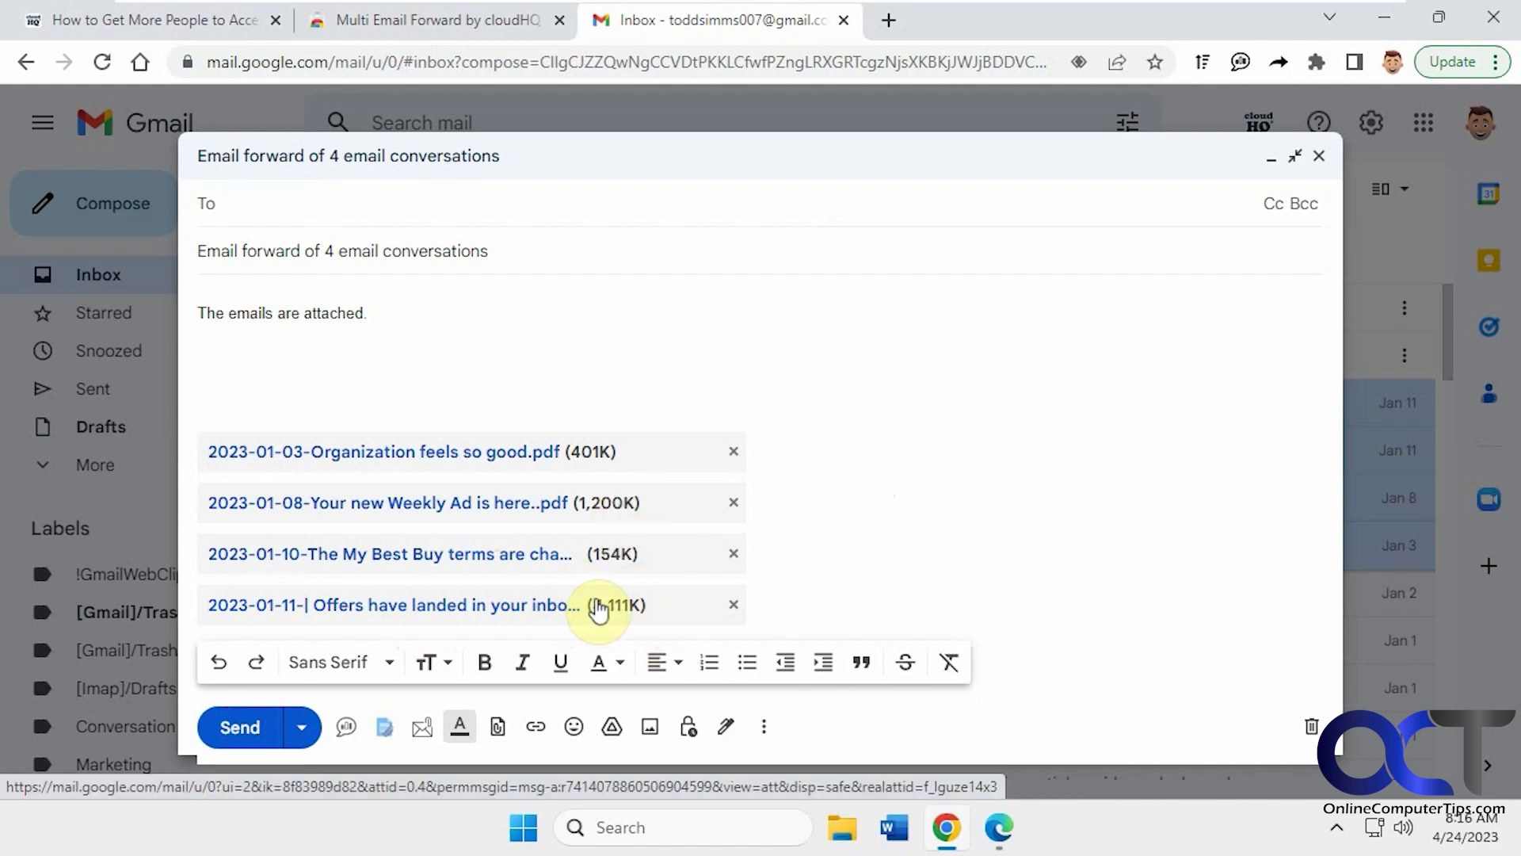
Append 'PDF' to the subject and address the draft to the suggested contact.
left_click(507, 252)
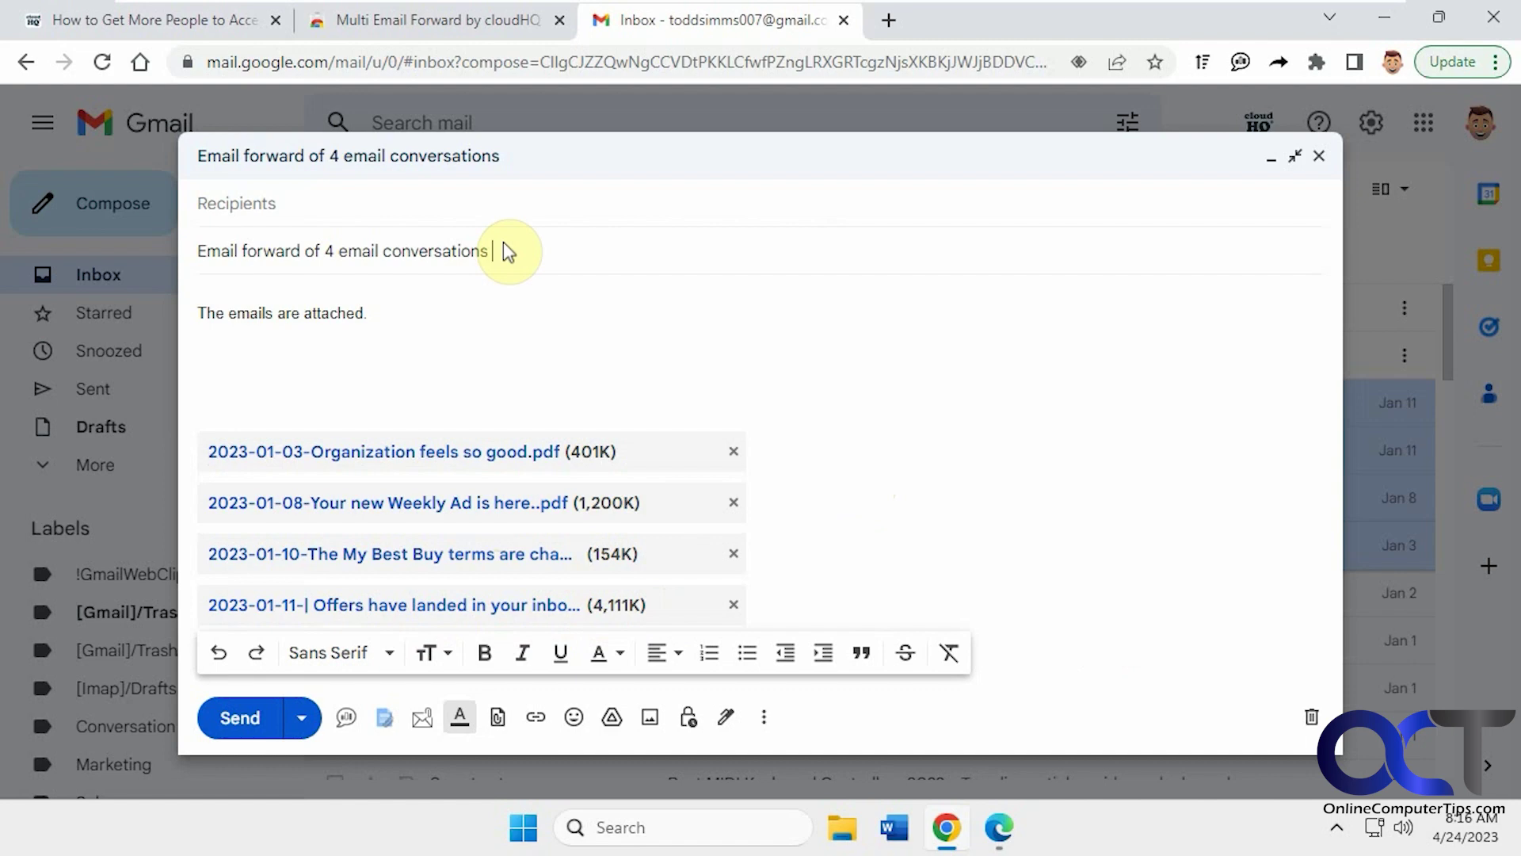
type("PDF")
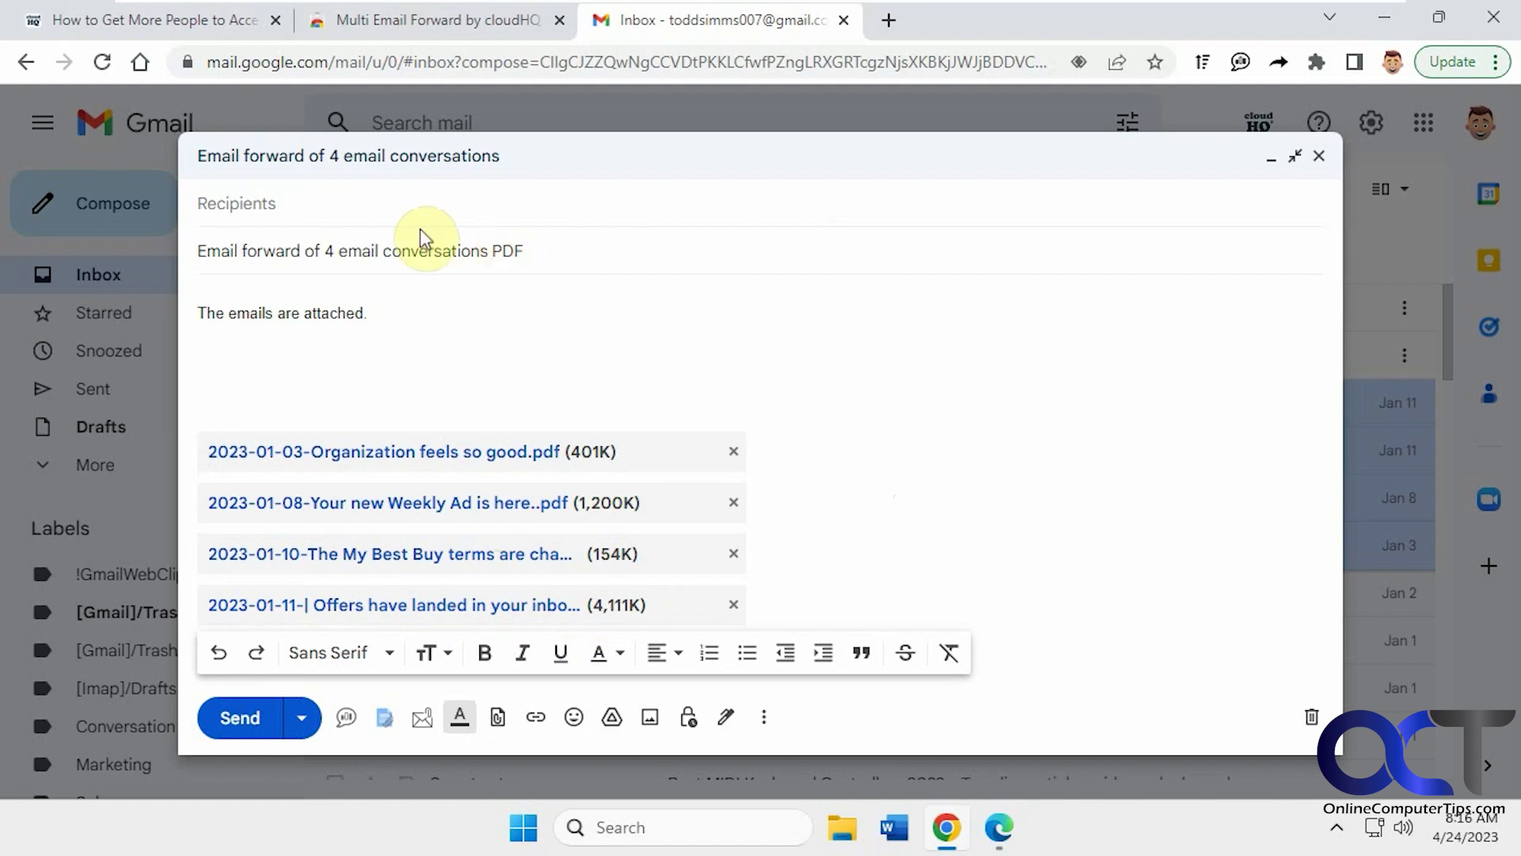
left_click(377, 203)
type("c")
left_click(388, 263)
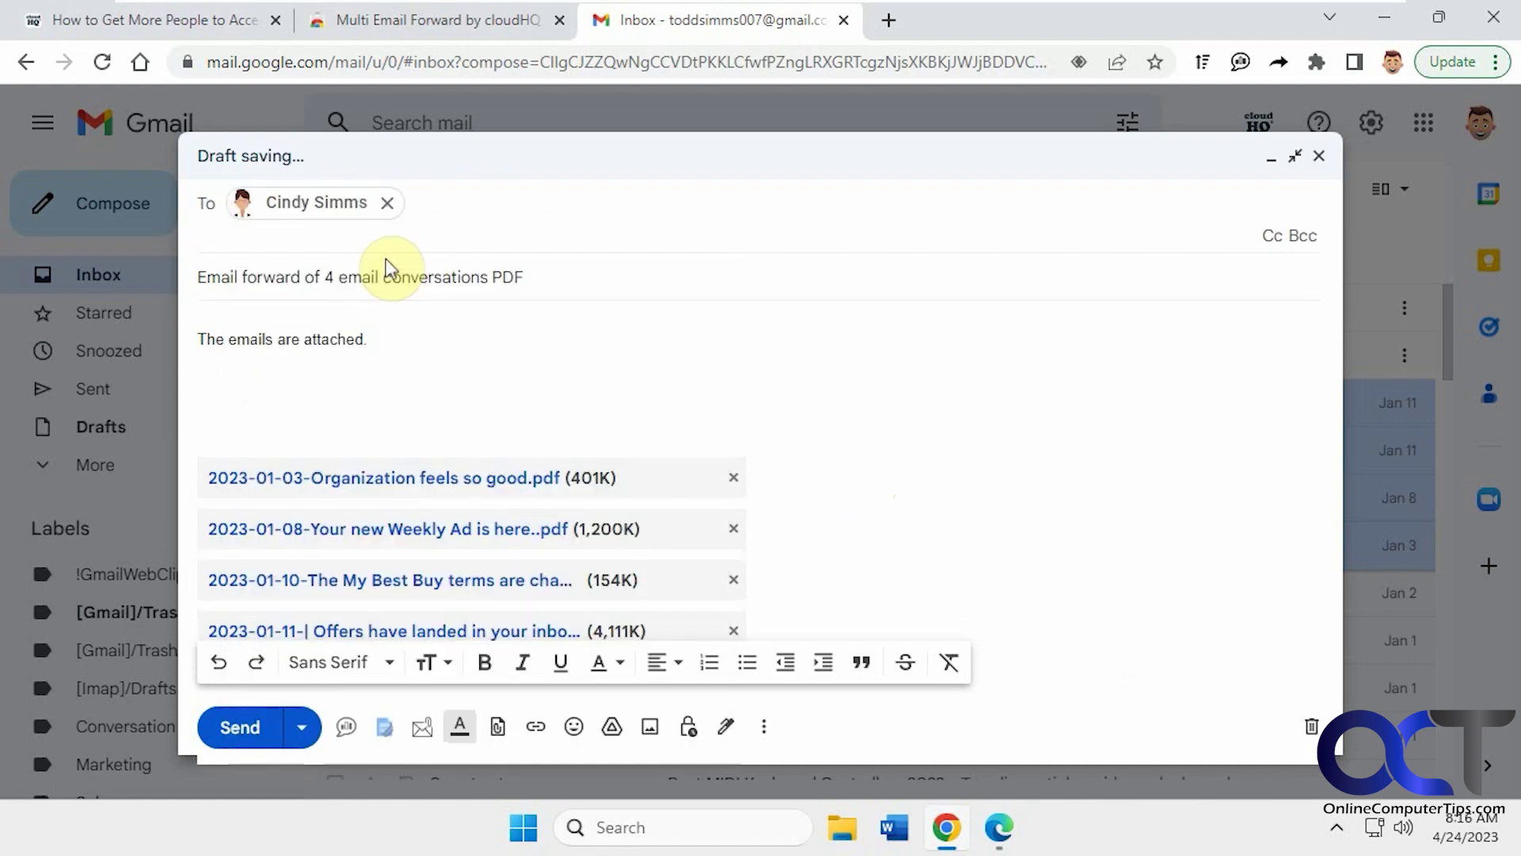
Send the PDF forward and open it once it arrives in the recipient's inbox.
left_click(237, 723)
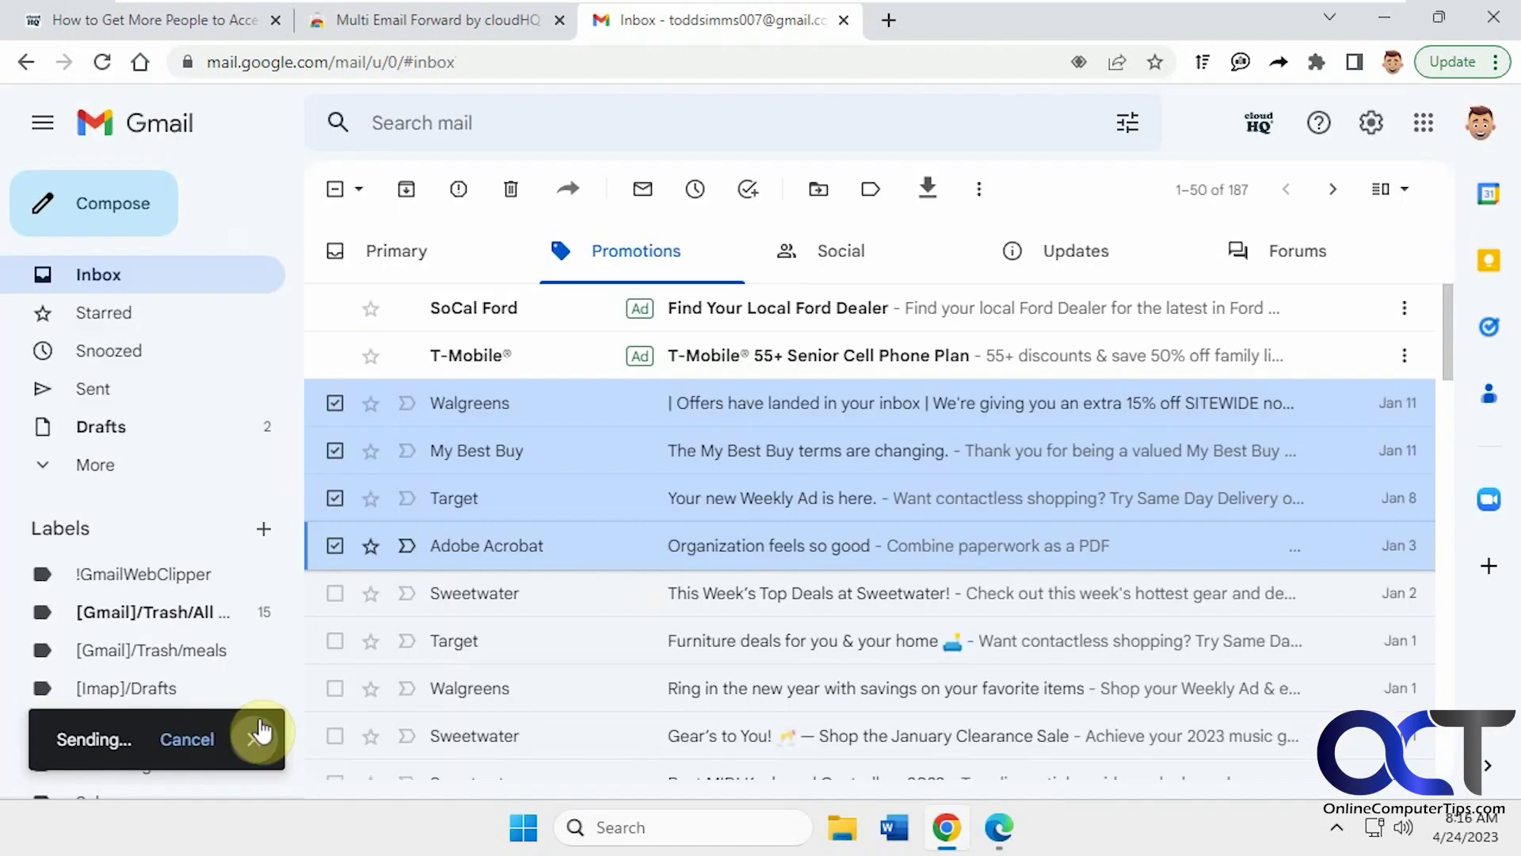
left_click(1014, 831)
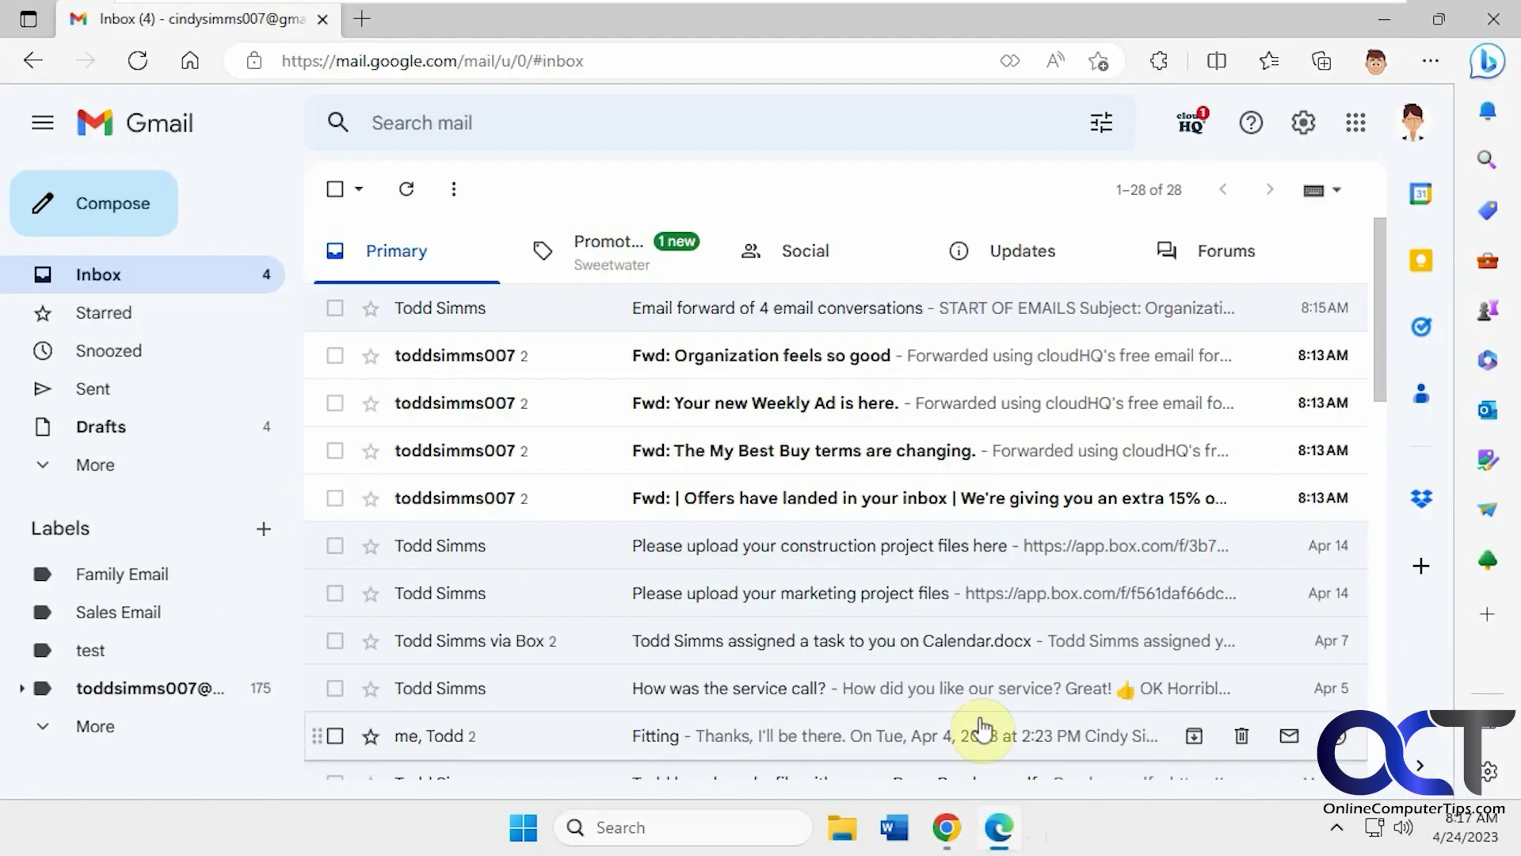
left_click(406, 190)
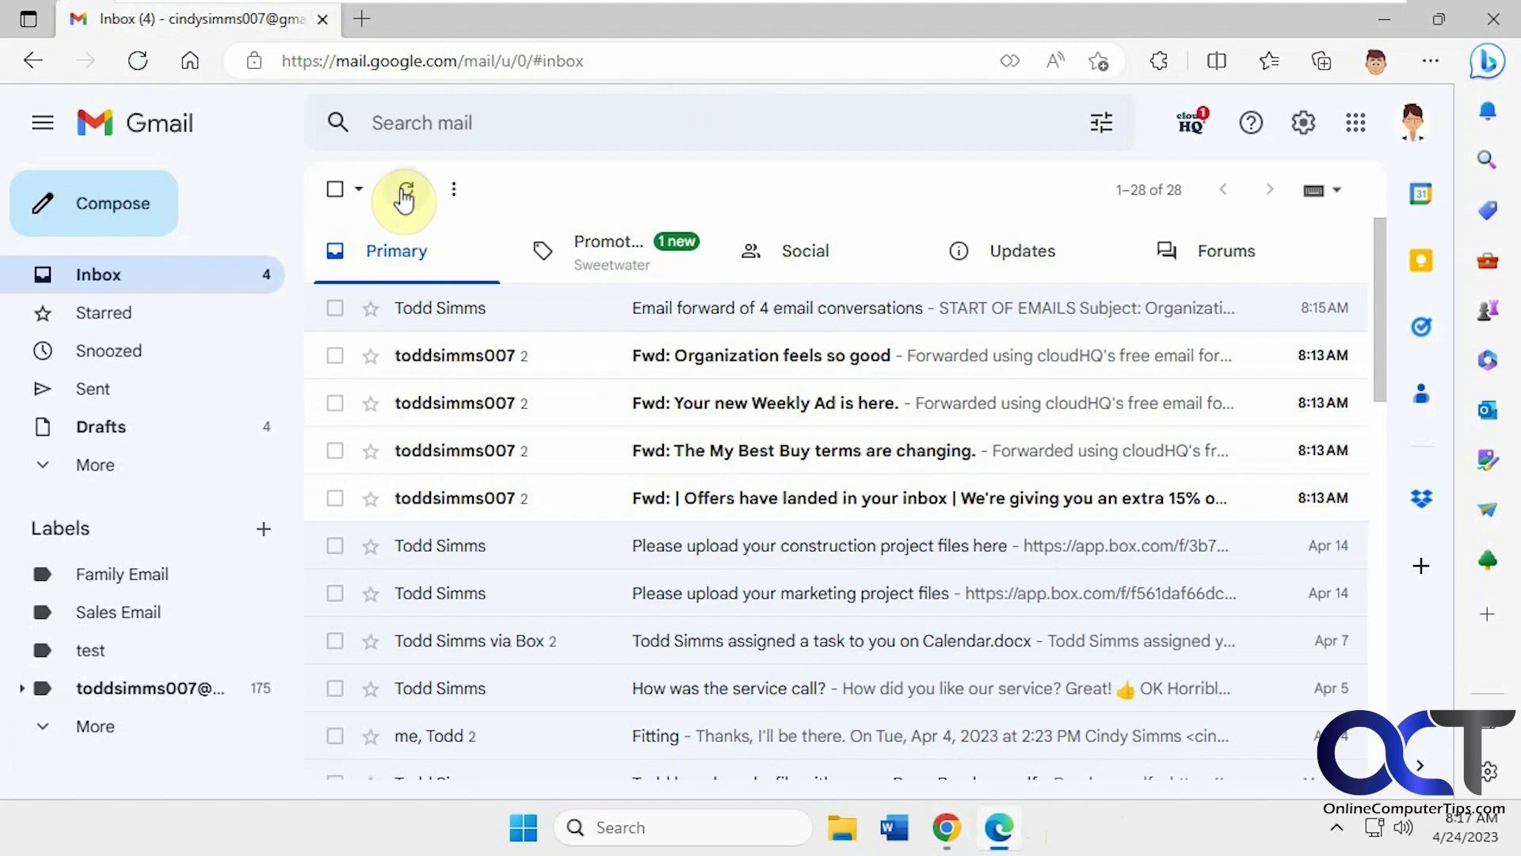
left_click(406, 194)
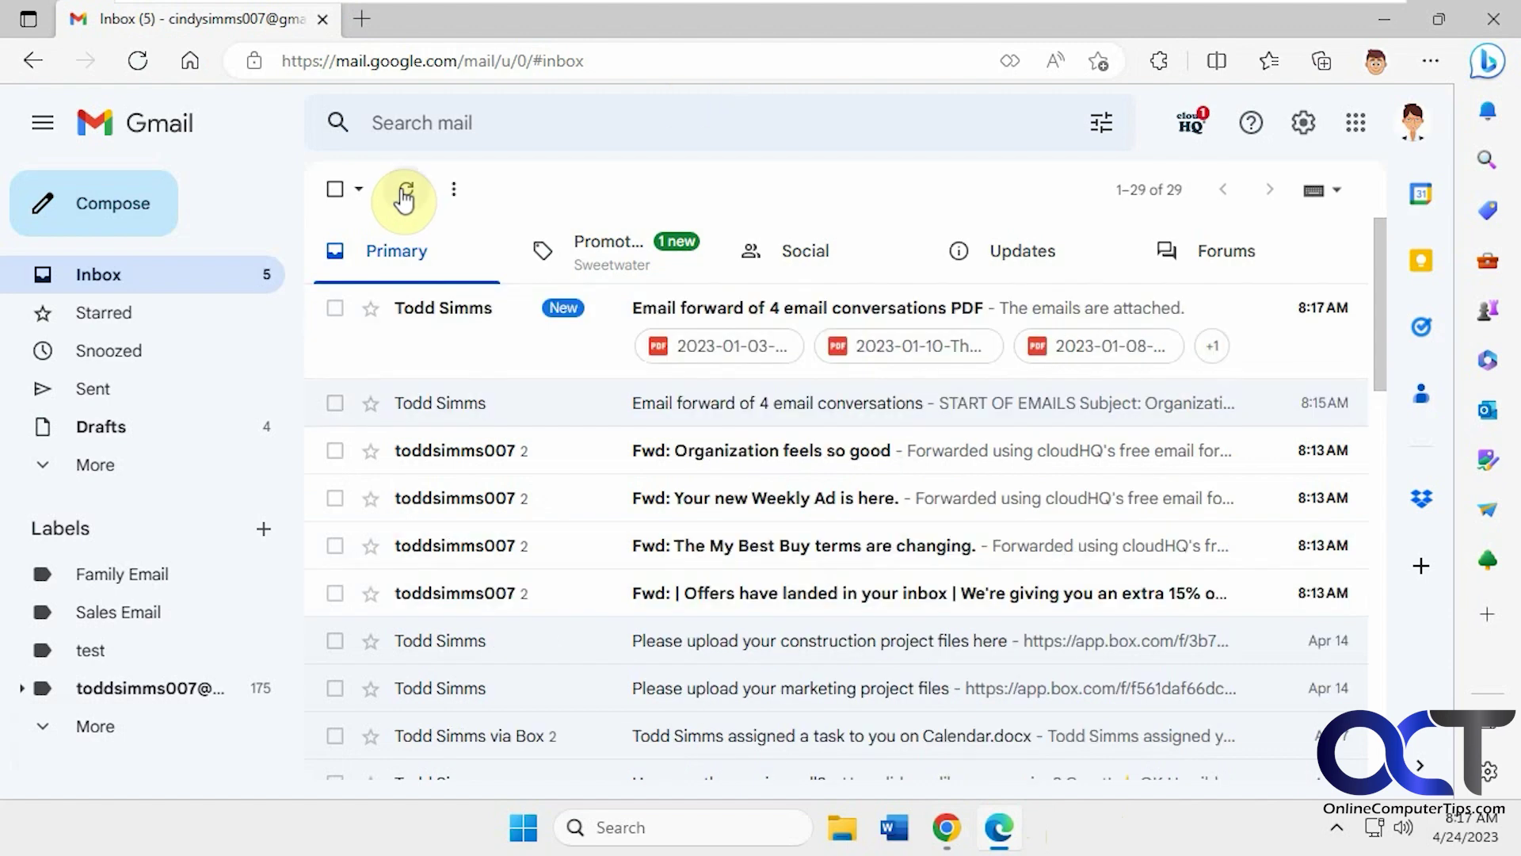
left_click(577, 340)
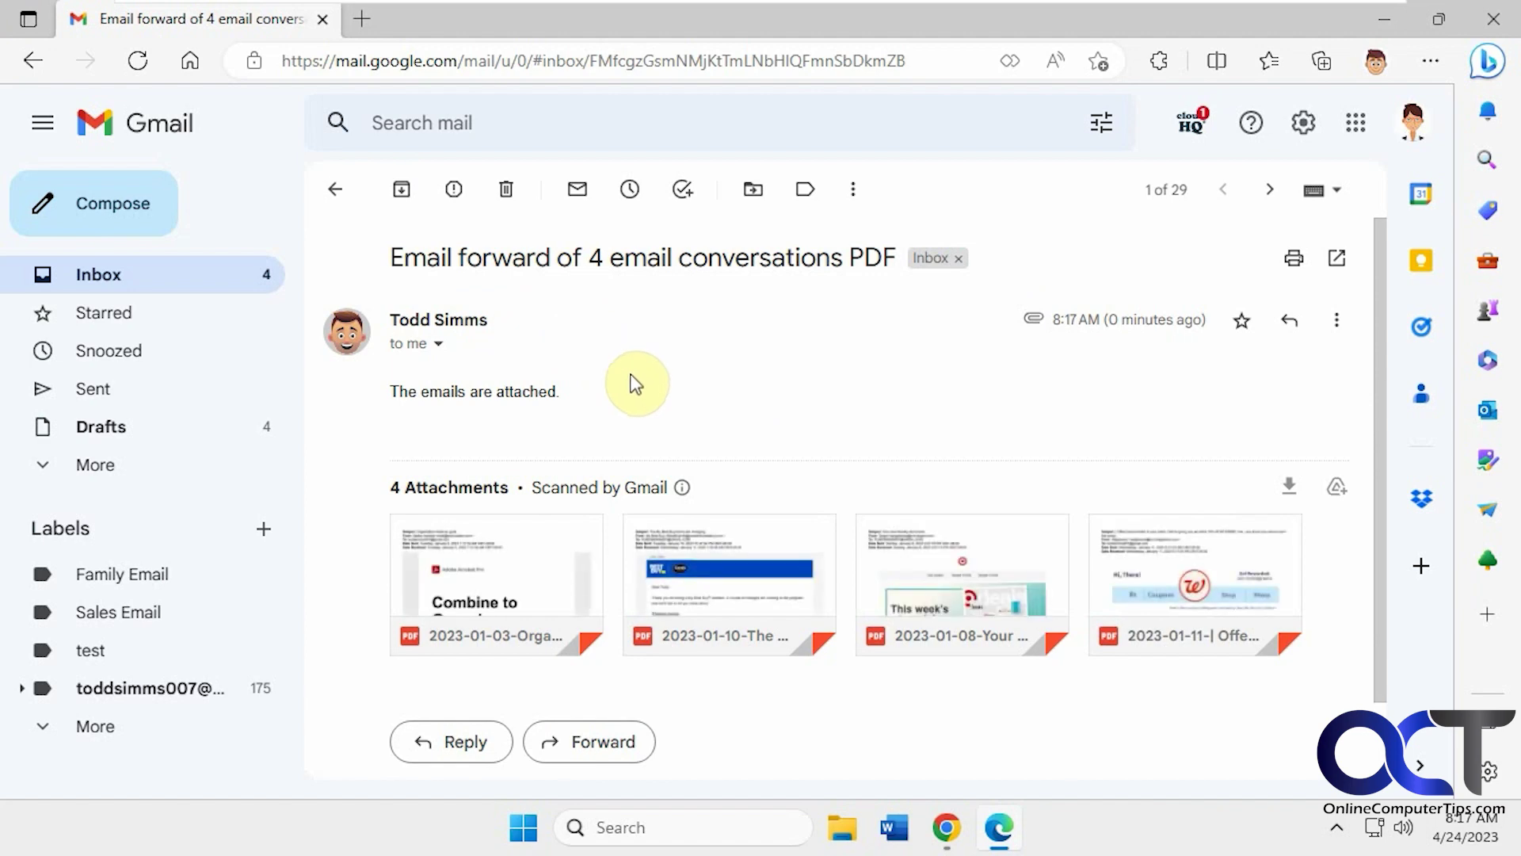
Preview the My Best Buy PDF attachment, then return to the sender's browser window.
left_click(732, 579)
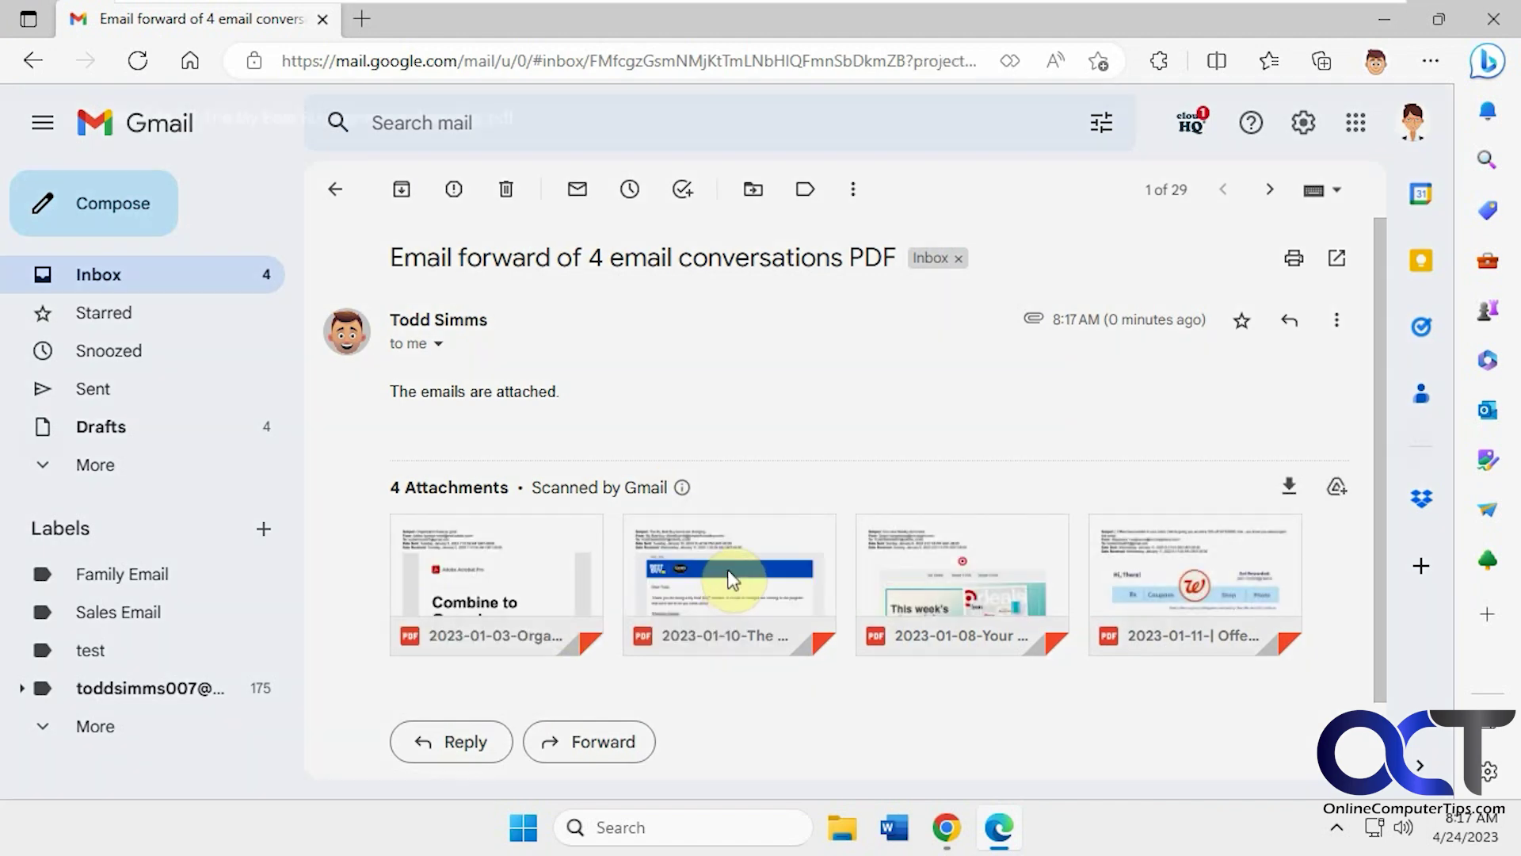
scroll(748, 552, "down", 10)
scroll(749, 547, "up", 5)
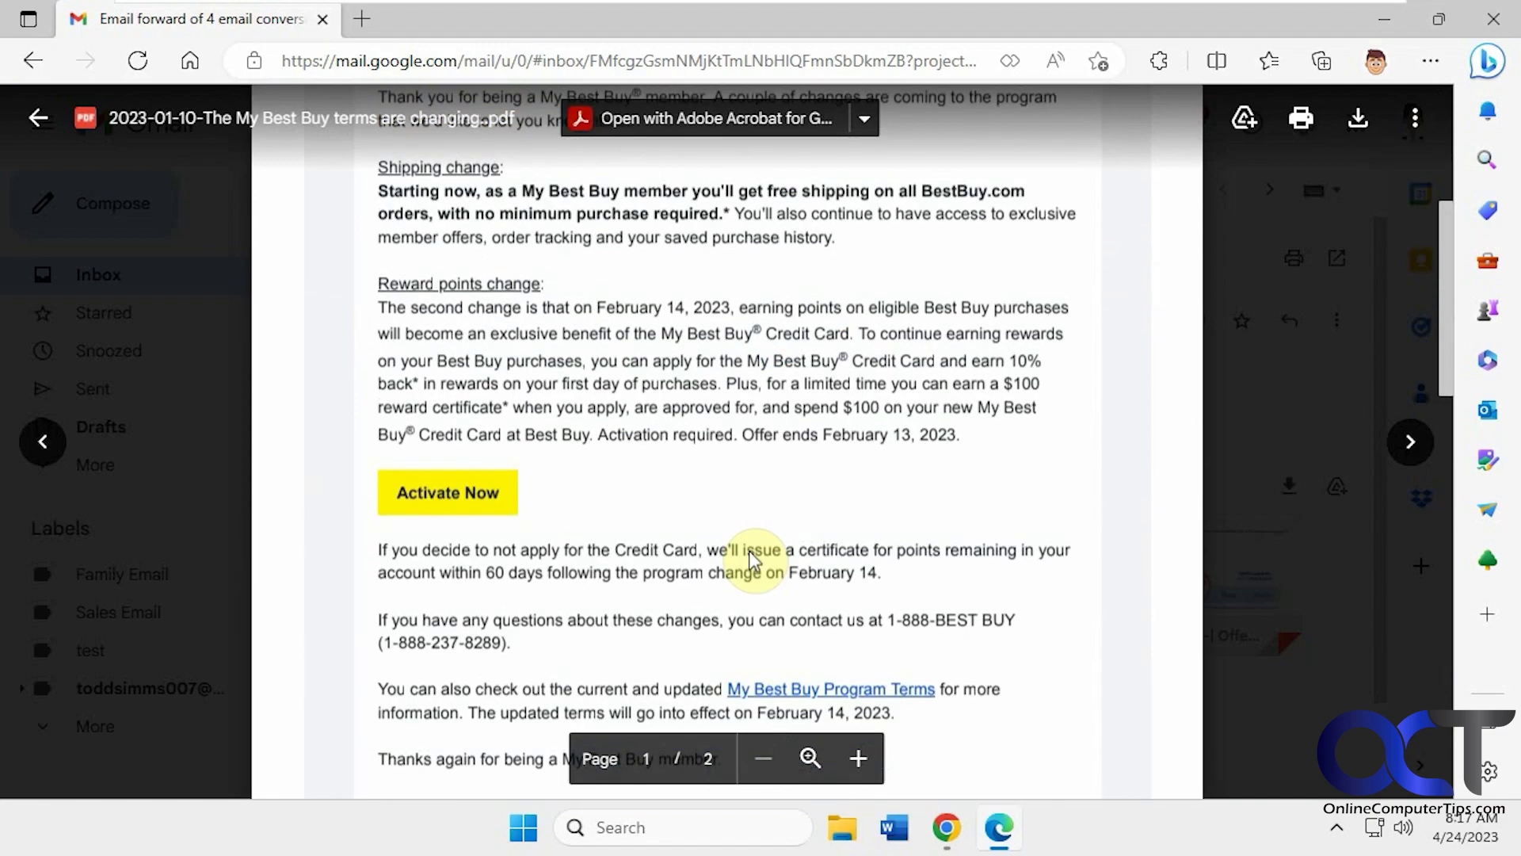
scroll(749, 550, "up", 5)
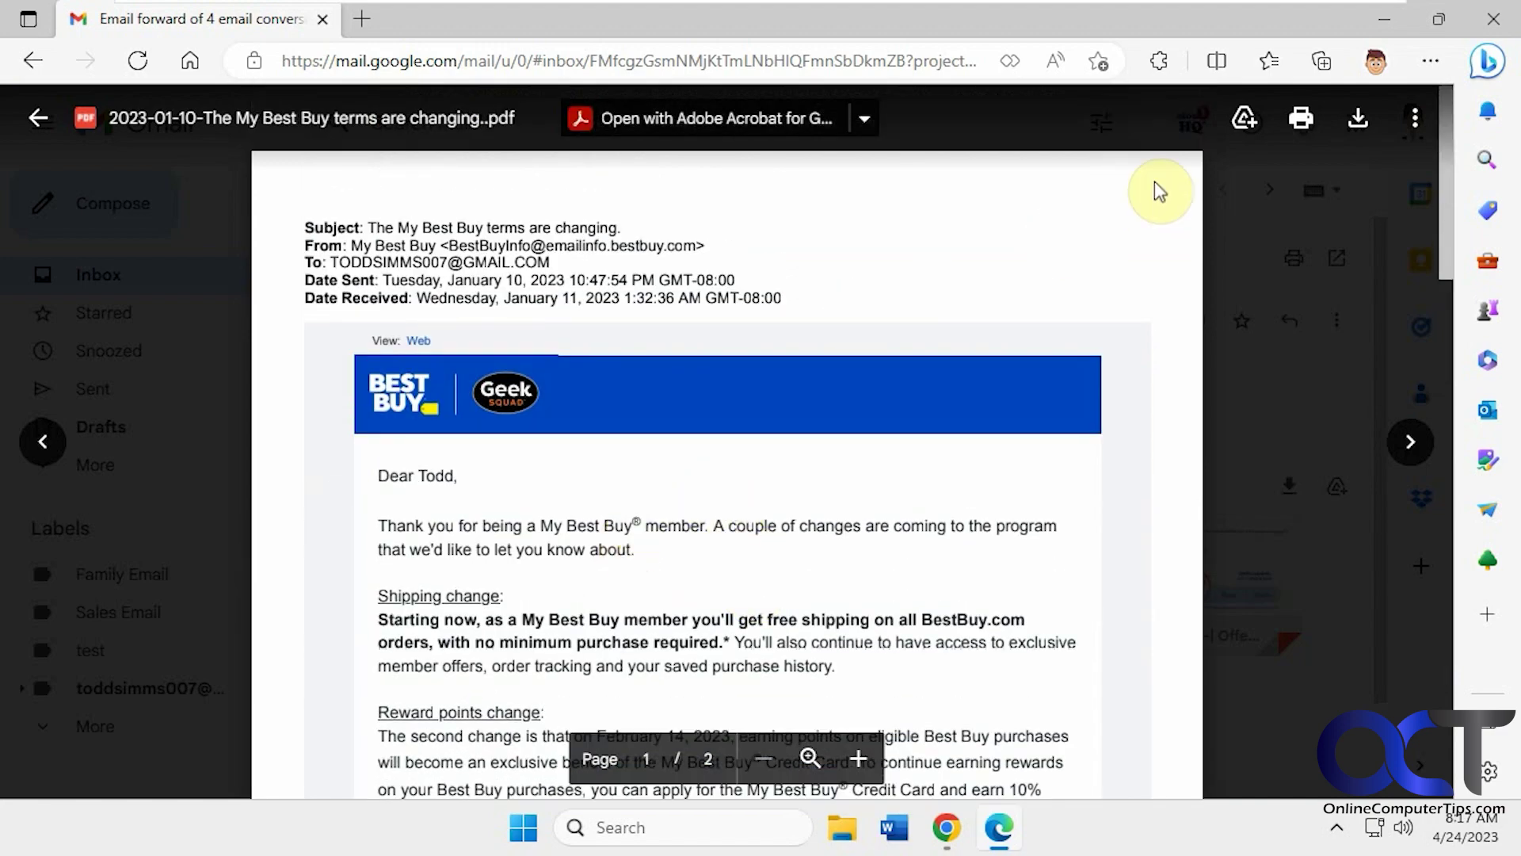
left_click(38, 118)
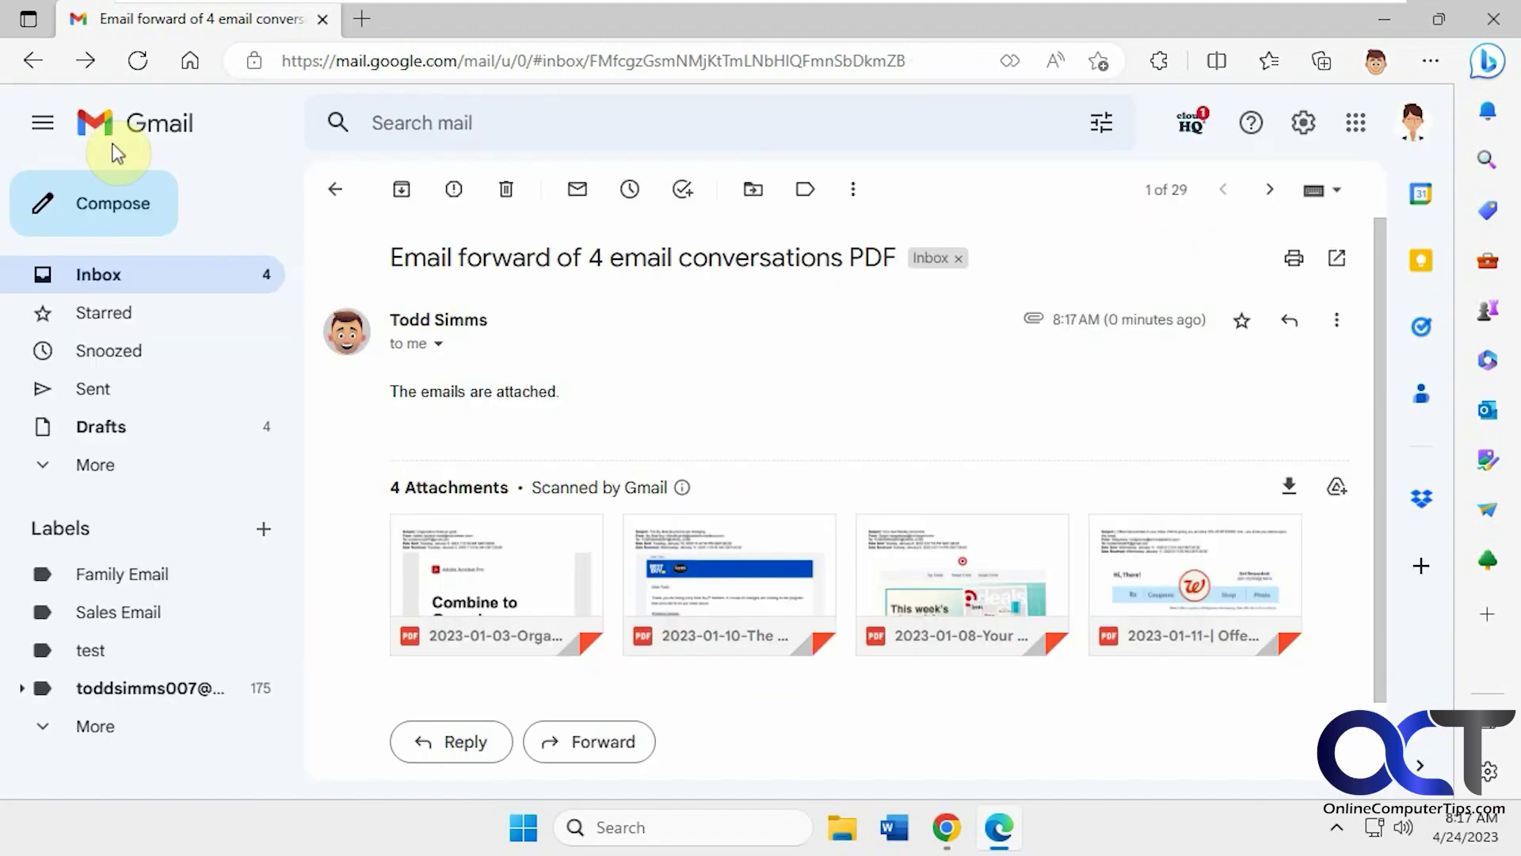
mouse_move(729, 569)
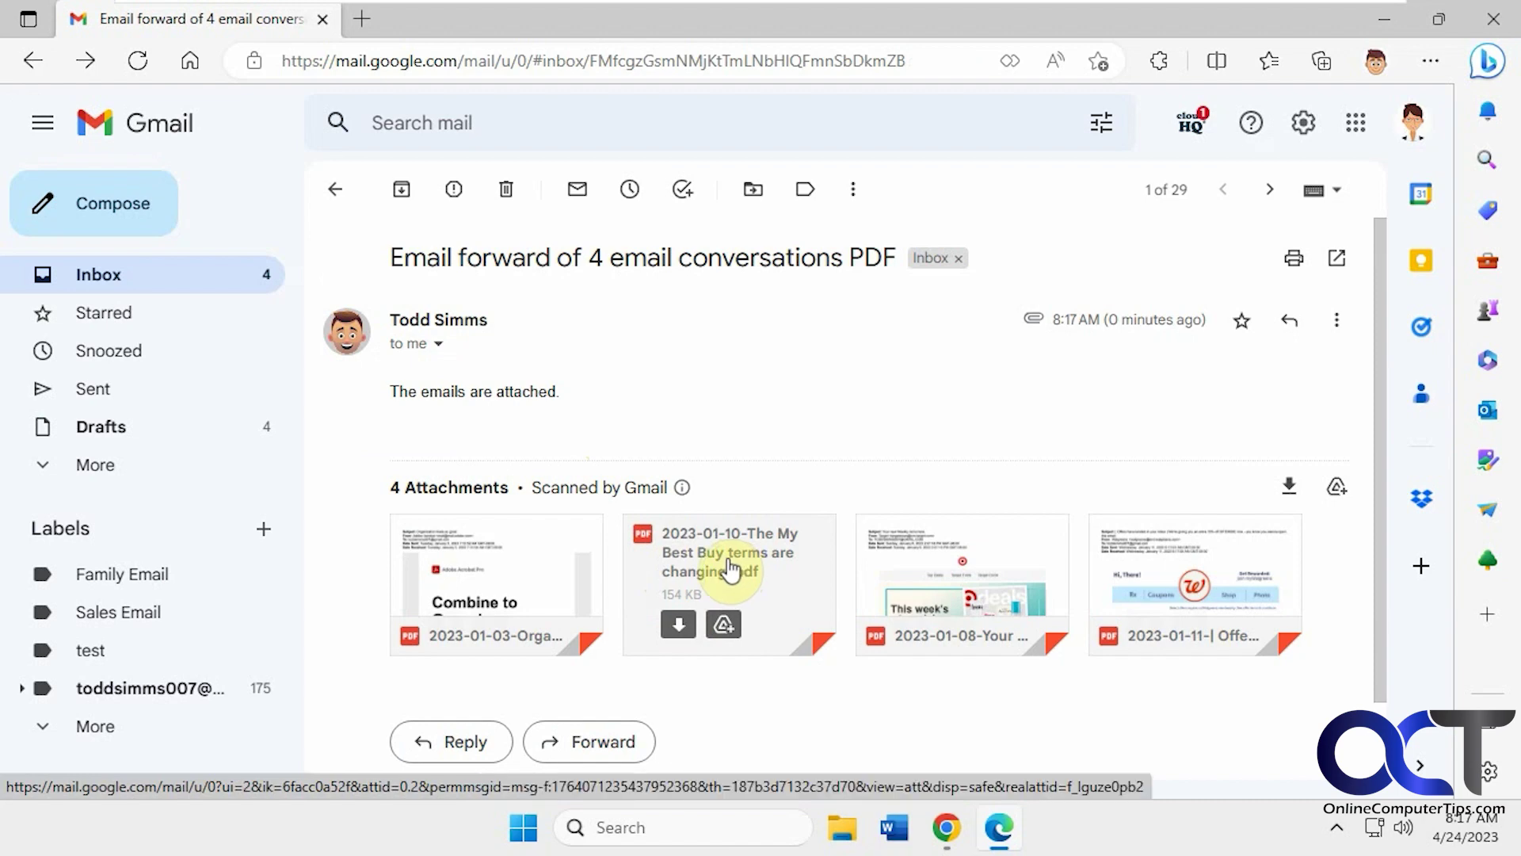
left_click(955, 835)
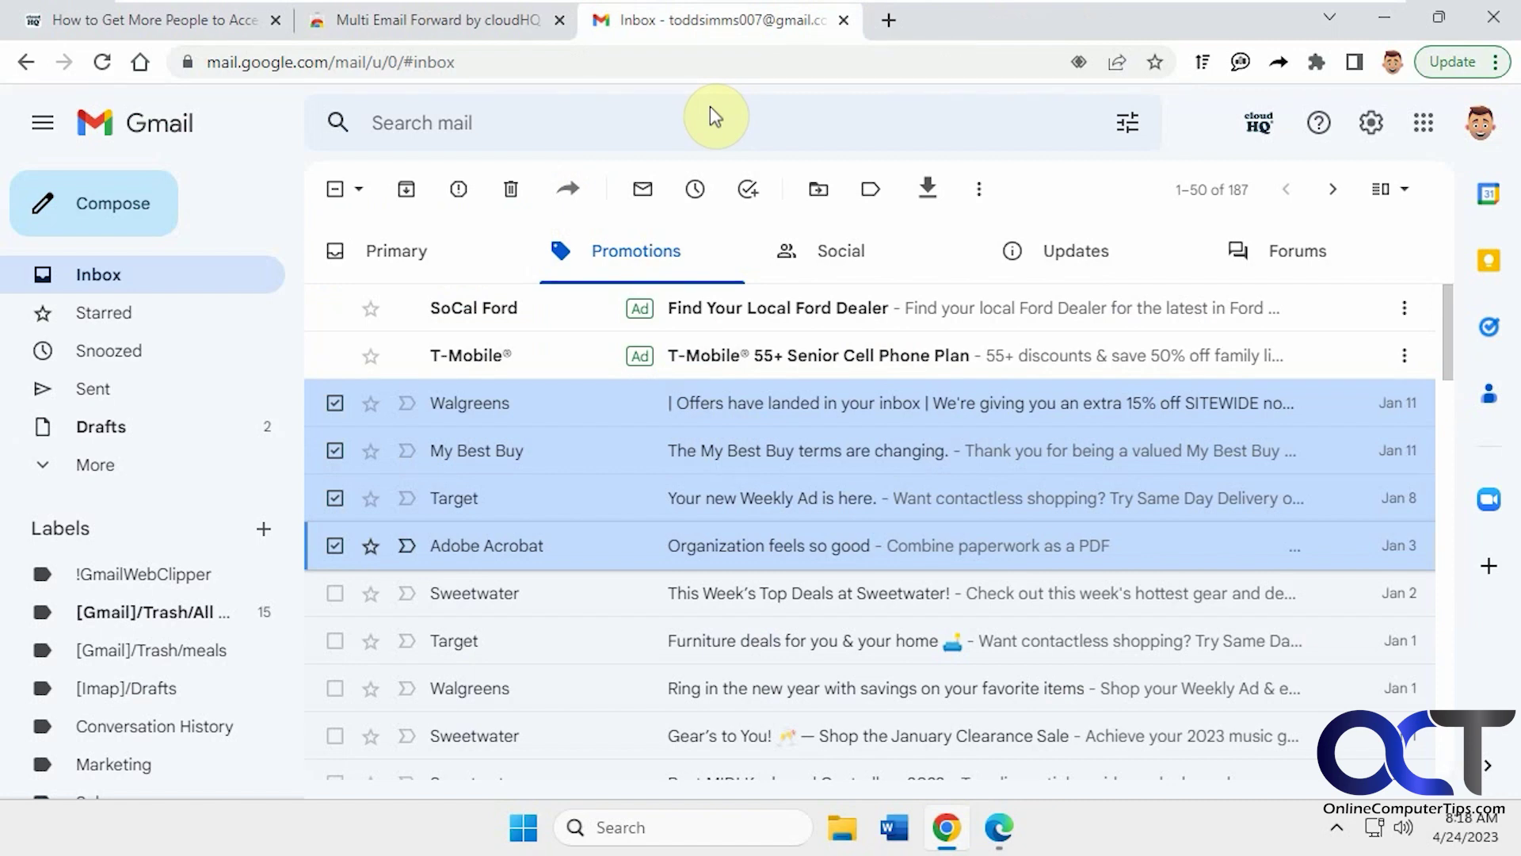
Switch to the Multi Email Forward by cloudHQ Chrome Web Store tab.
left_click(491, 21)
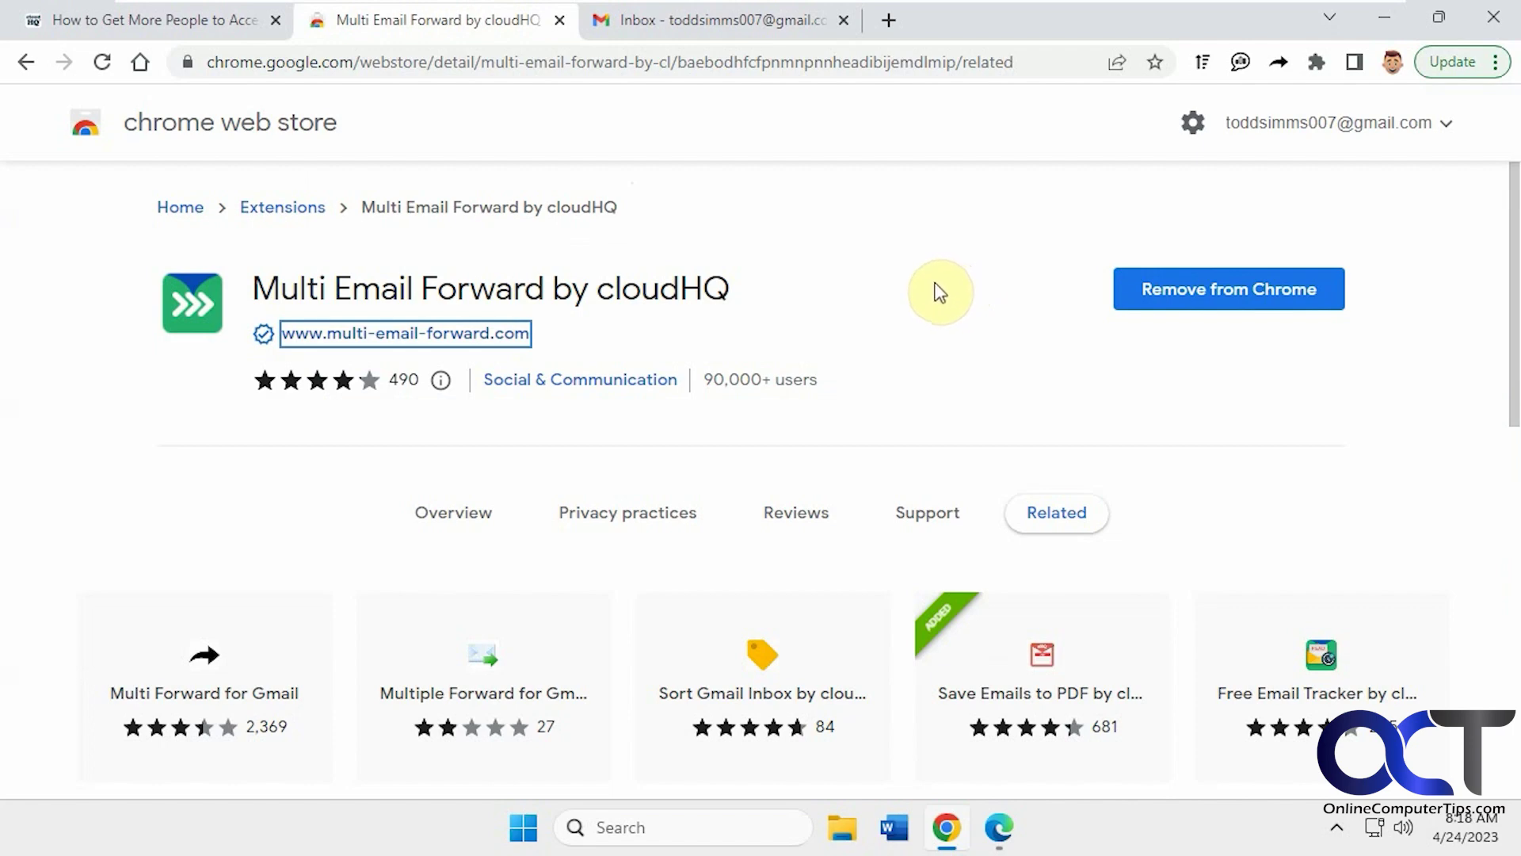
left_click(1280, 64)
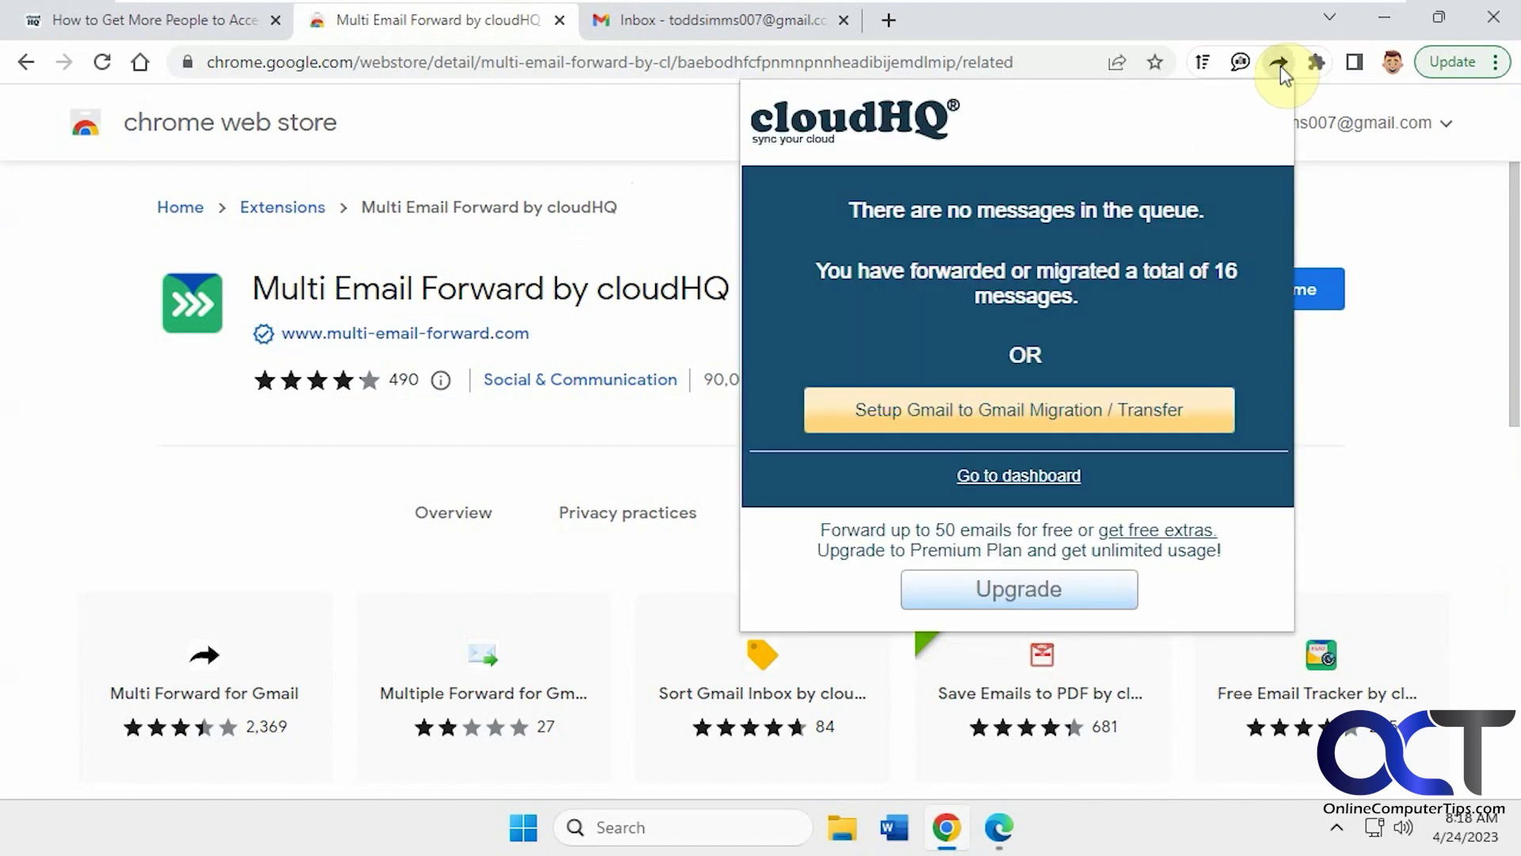
left_click(1320, 64)
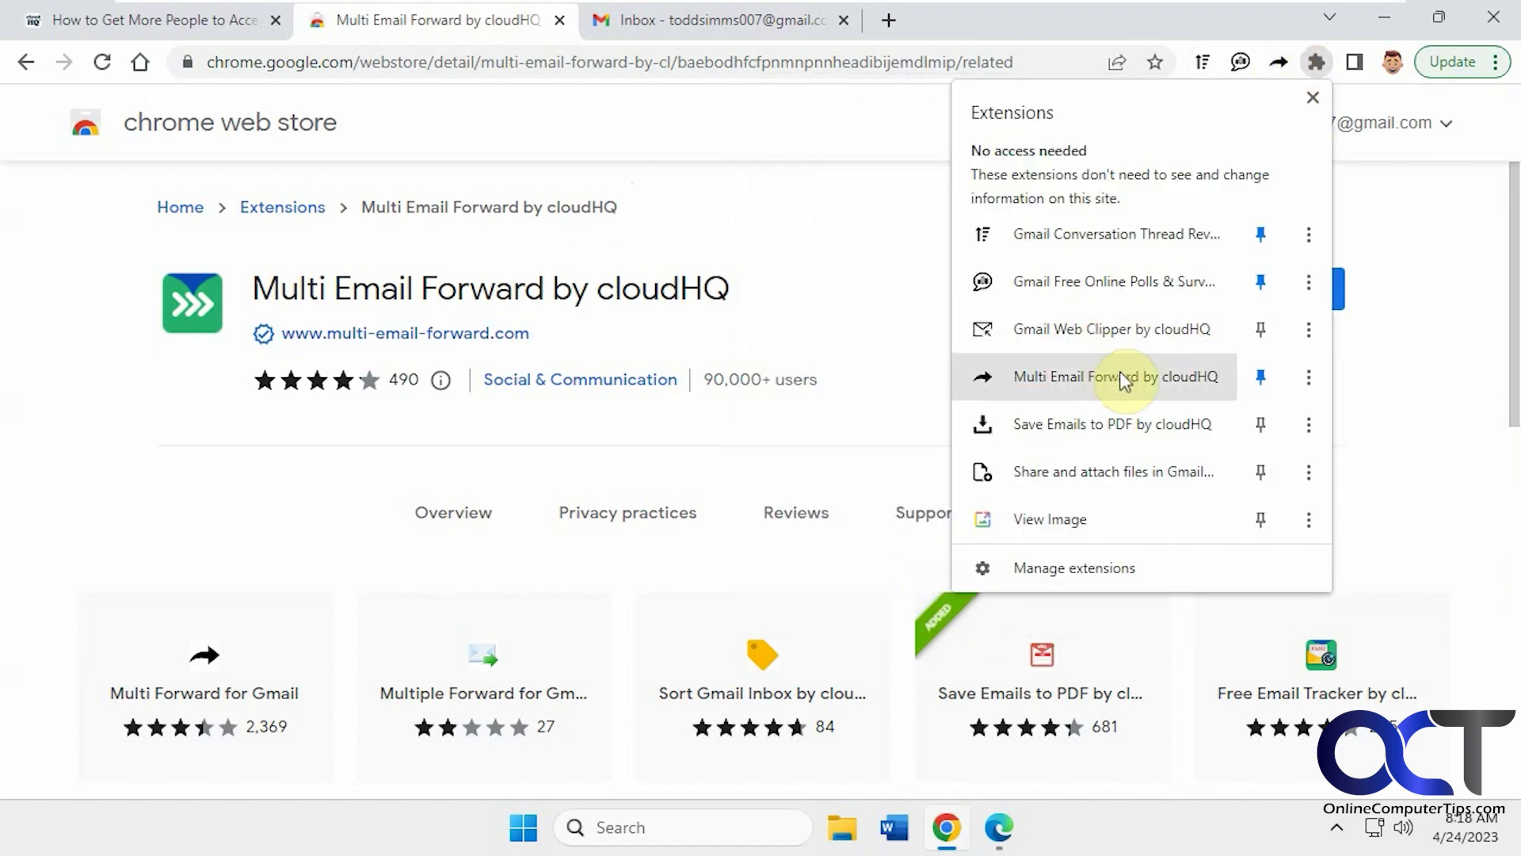
left_click(1309, 379)
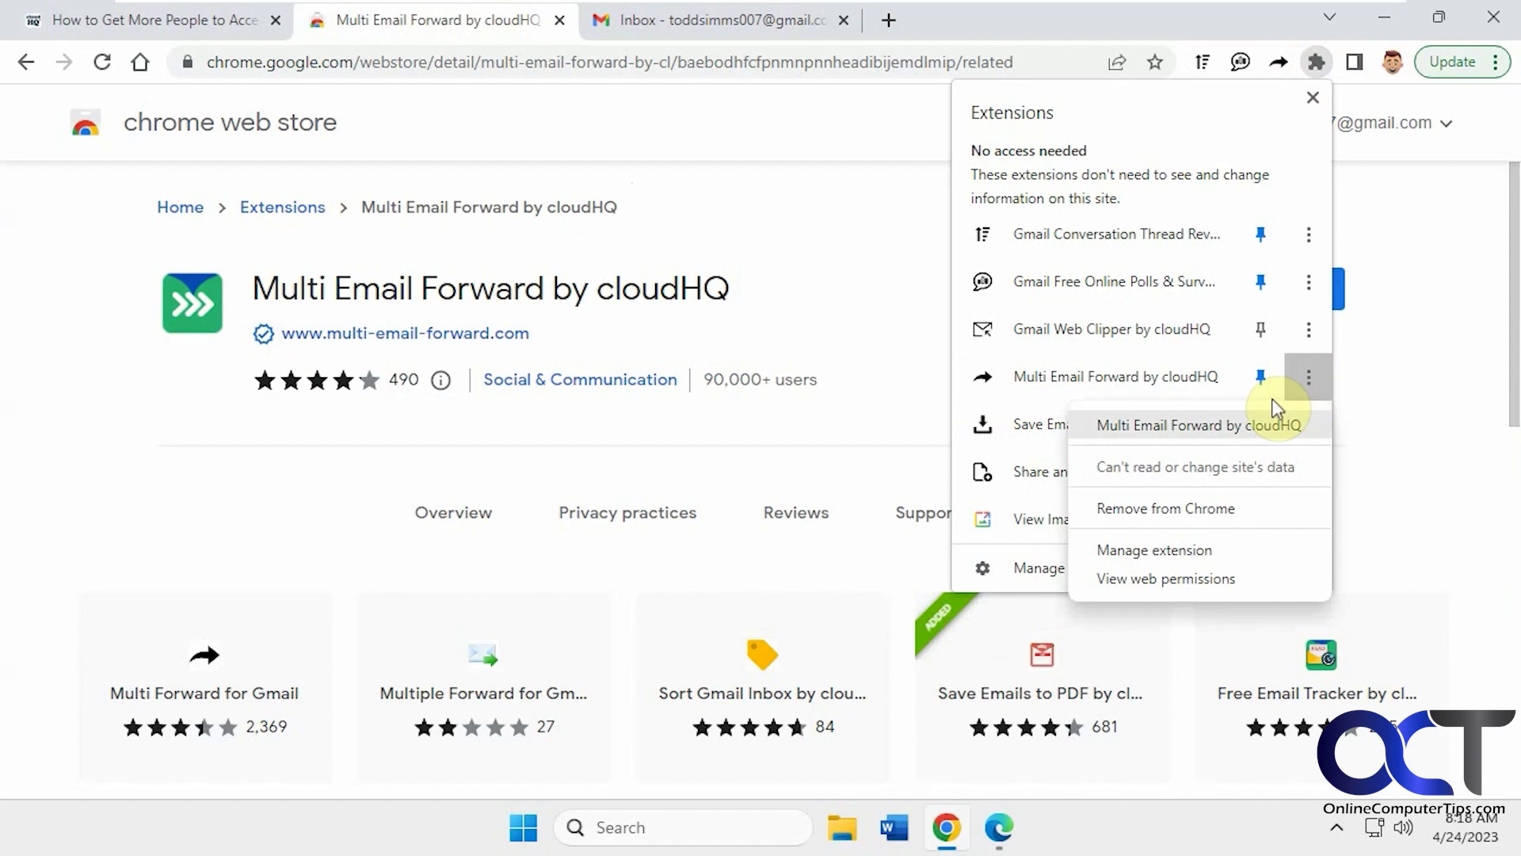
left_click(897, 287)
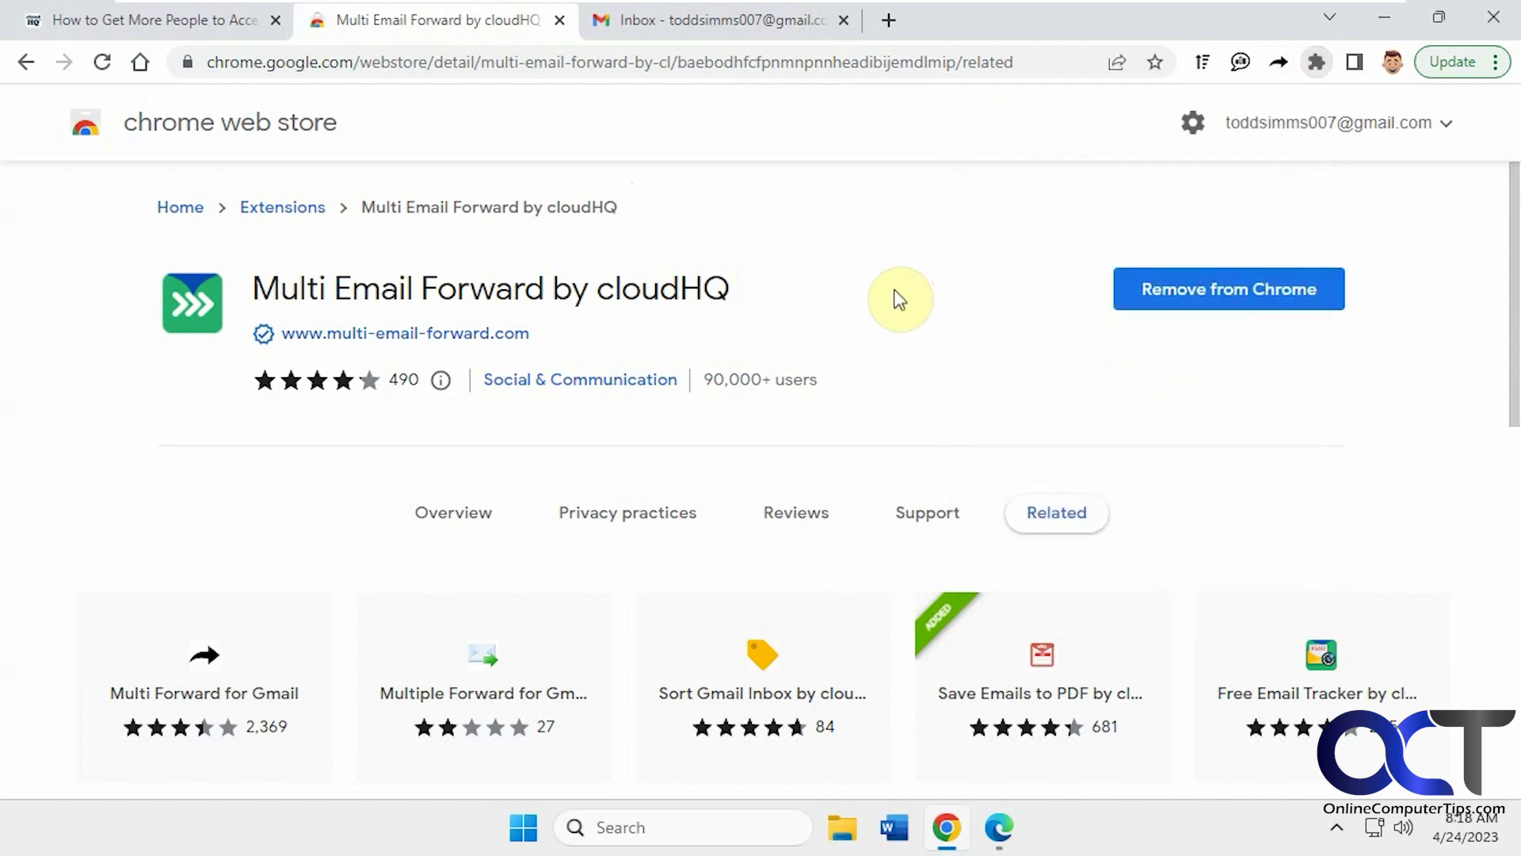